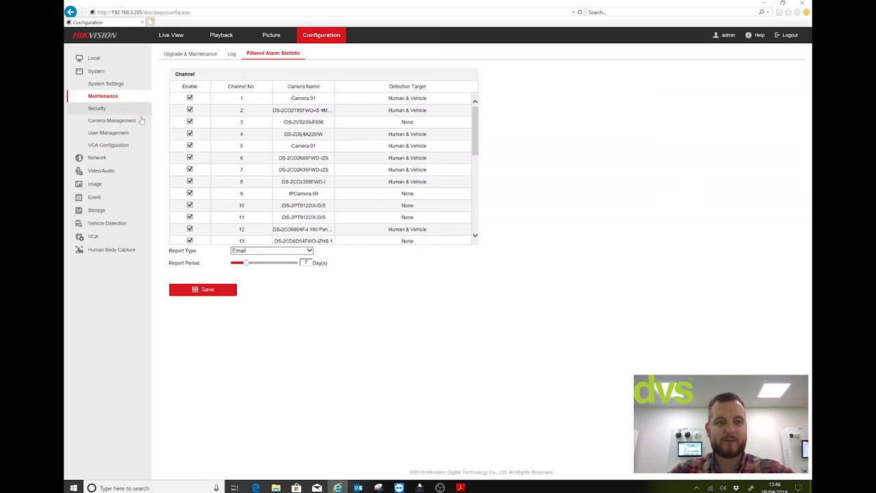
- Review the upgrade and maintenance options, the VCA engine configuration and the basic network settings
click(205, 54)
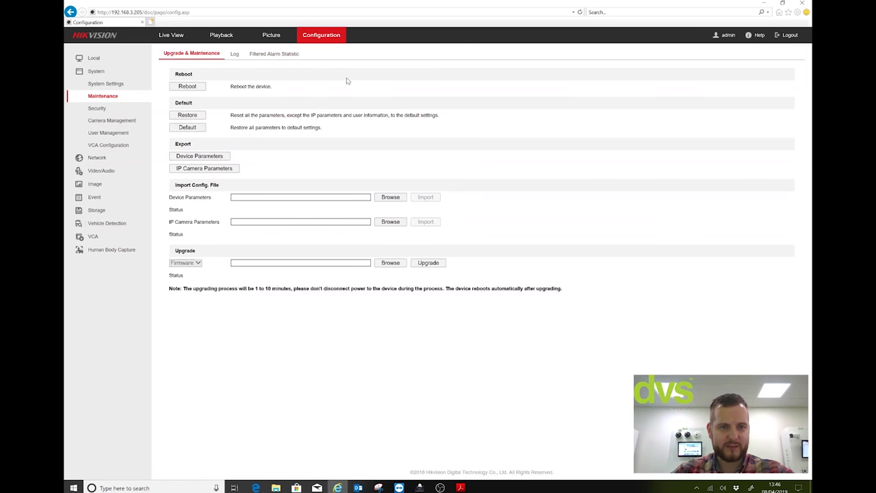
click(98, 108)
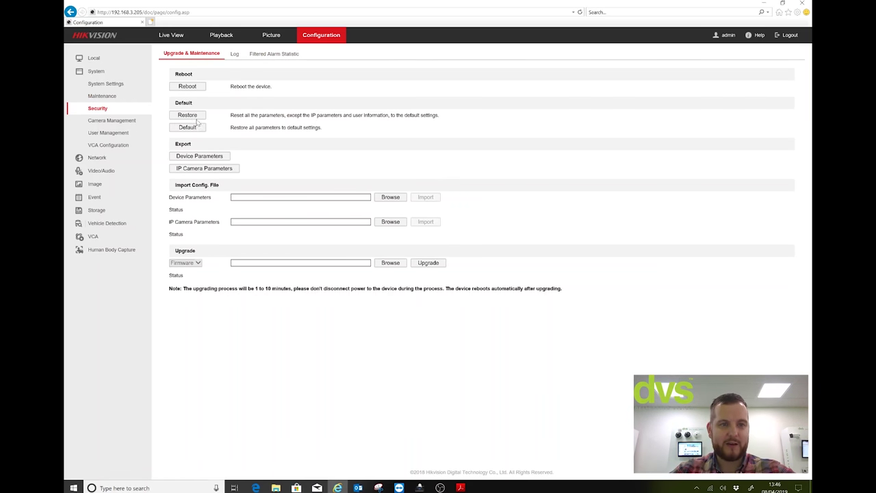
click(104, 144)
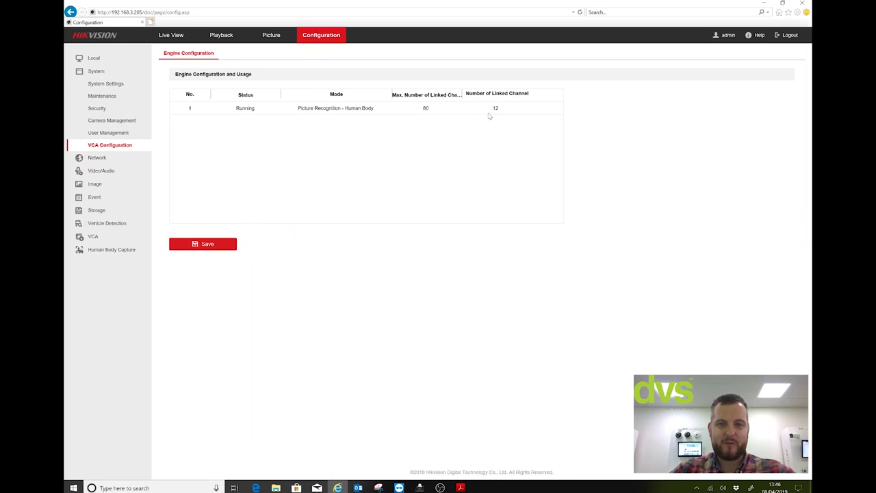
click(99, 157)
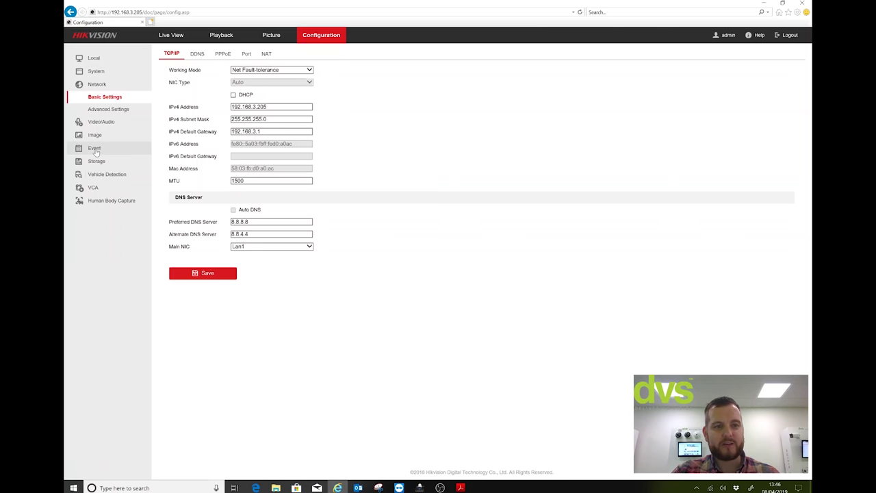
- Open the smart event intrusion detection settings for camera D2, DS-2CD2T85FWD-I5
click(102, 152)
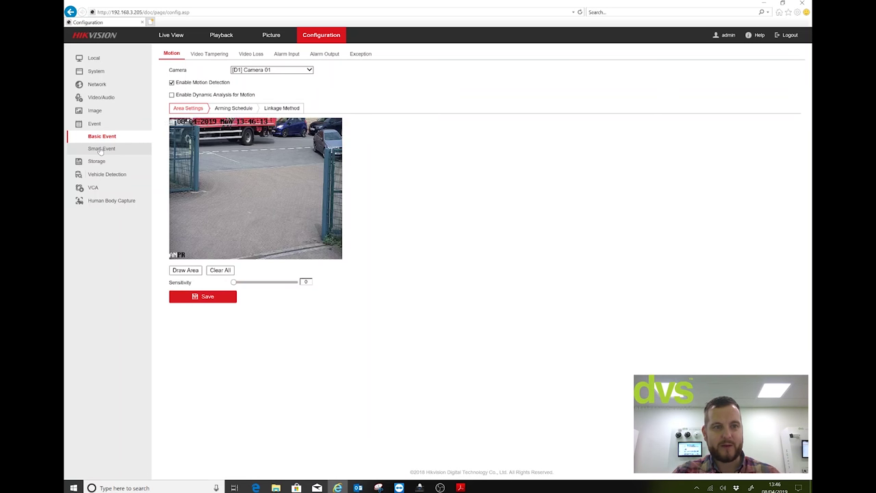
click(100, 149)
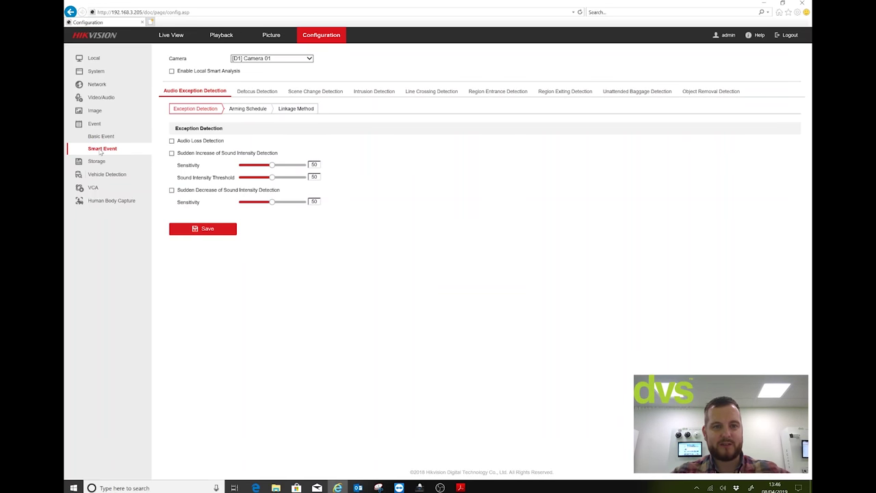
click(310, 59)
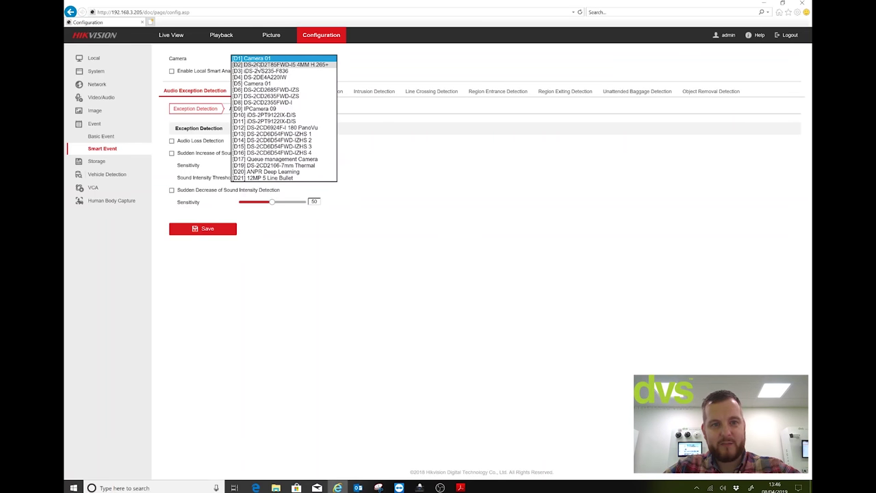
click(315, 65)
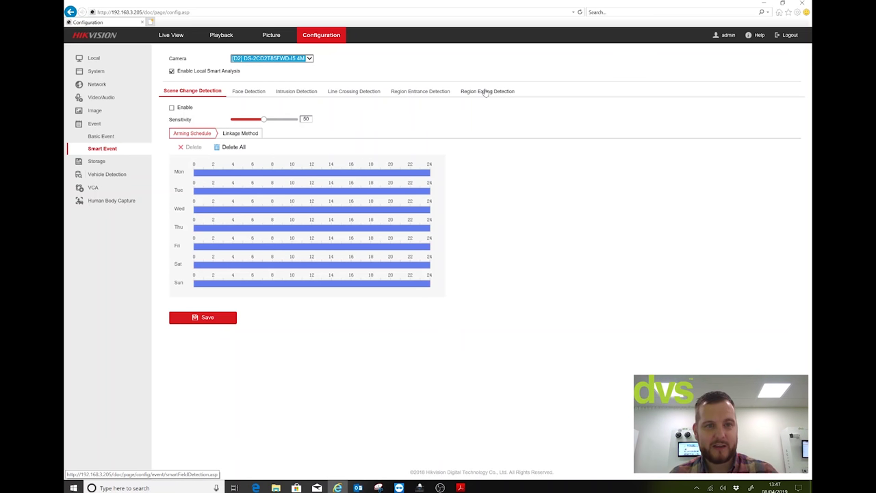
click(293, 94)
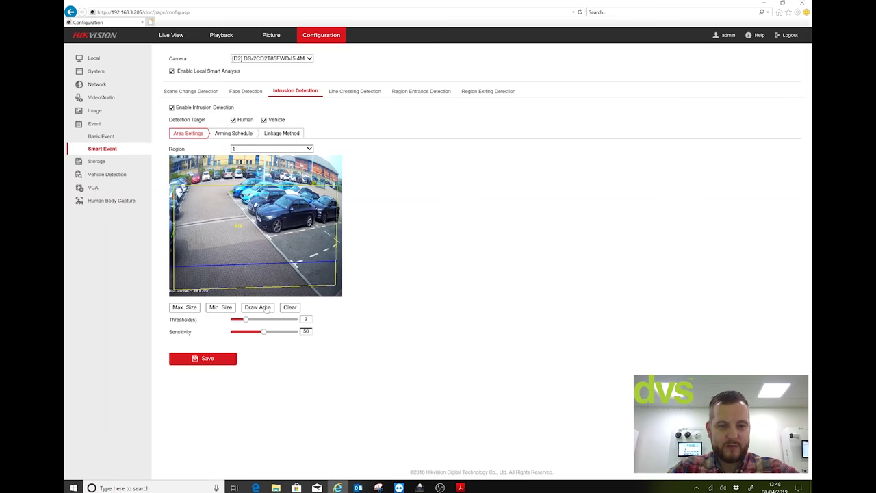
- Clear all existing intrusion detection areas for camera D2 and accept the confirmation
click(293, 308)
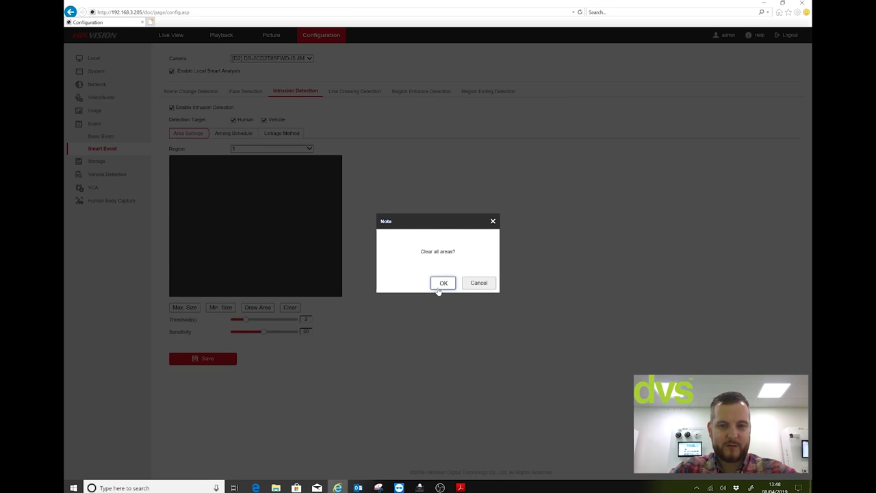
click(435, 285)
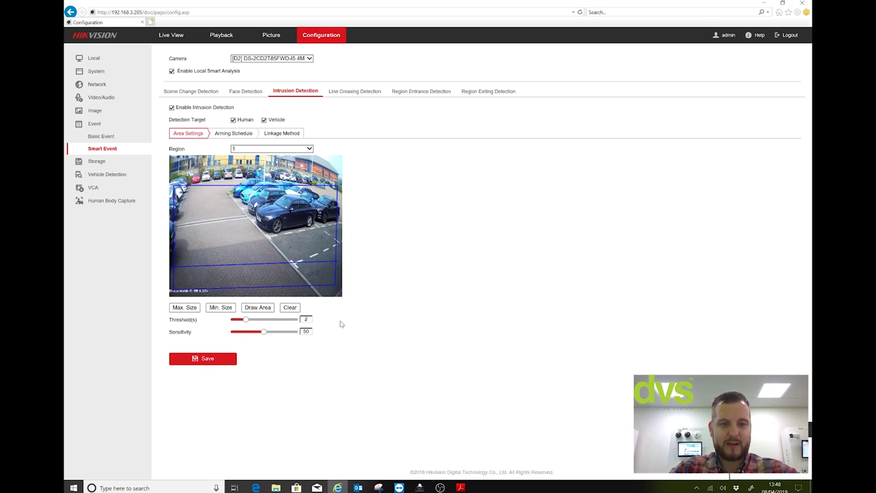
- Disable local smart analysis for camera D2 and enable it again, accepting the change of supported smart events
click(171, 71)
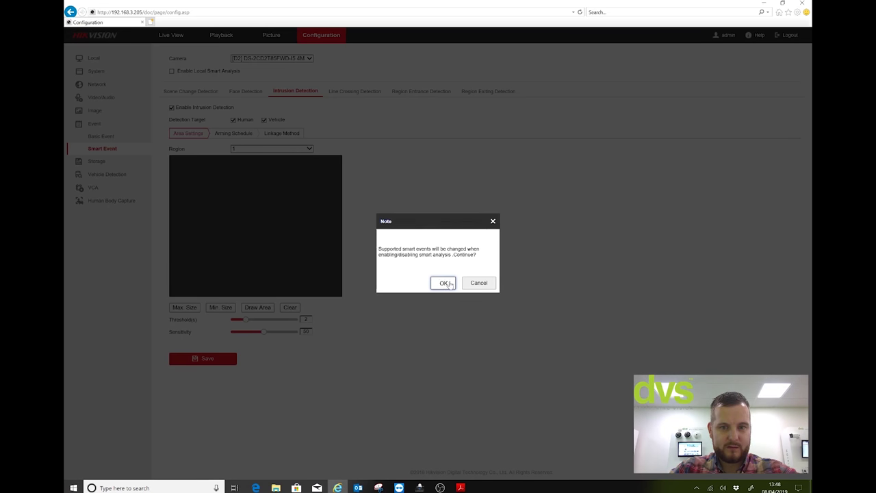
key(Return)
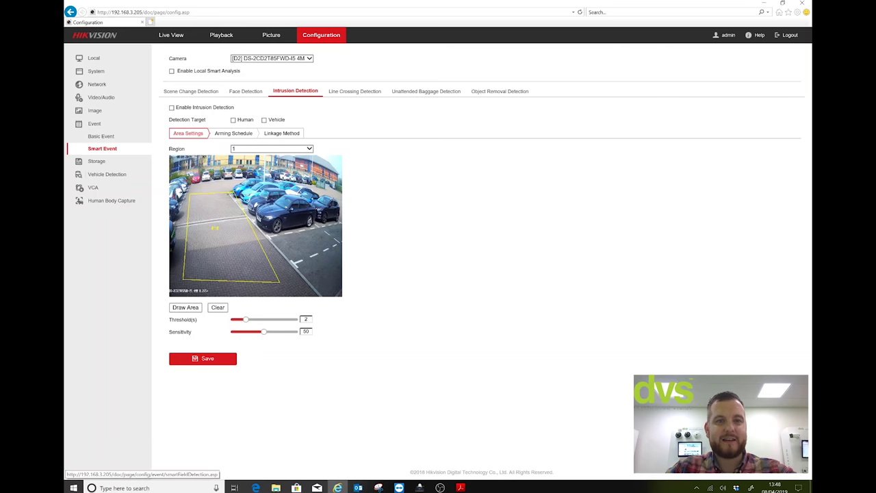
click(172, 71)
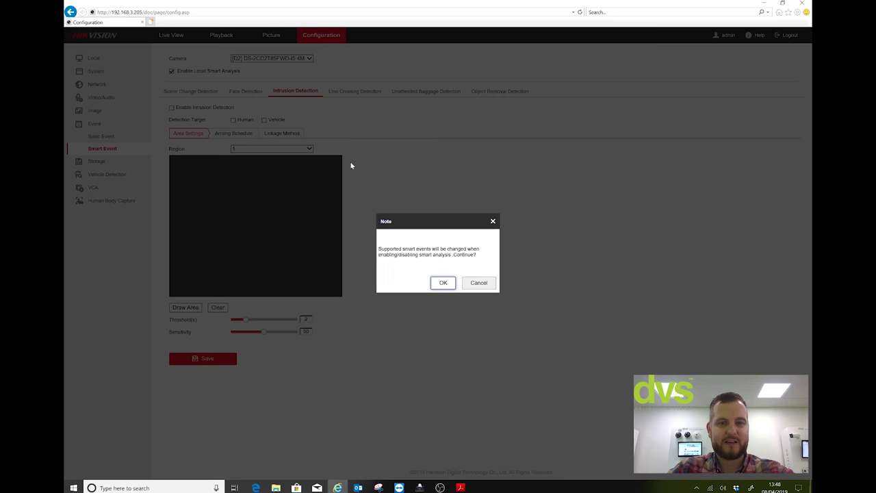
click(443, 283)
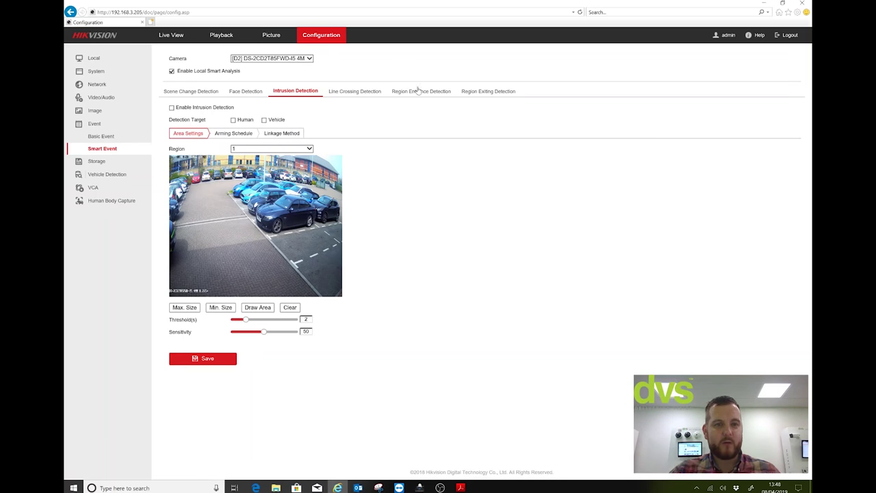
- Enable intrusion detection for camera D2 with both Human and Vehicle as detection targets
click(244, 150)
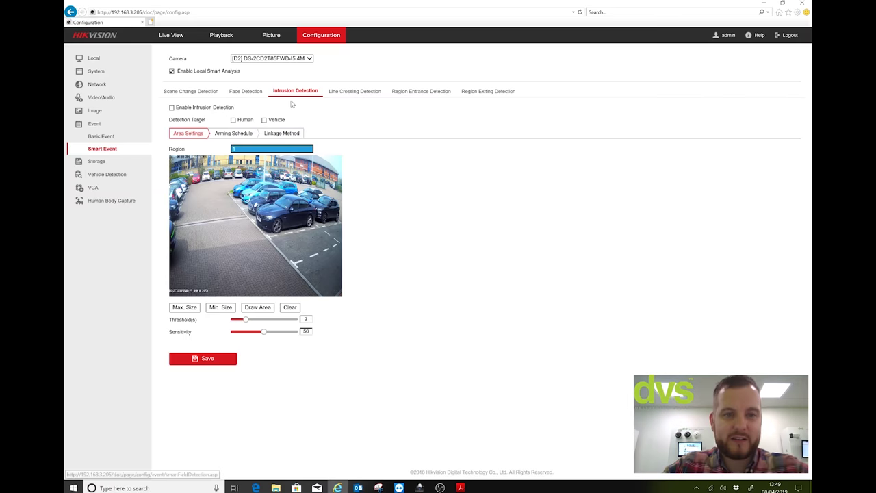
click(172, 107)
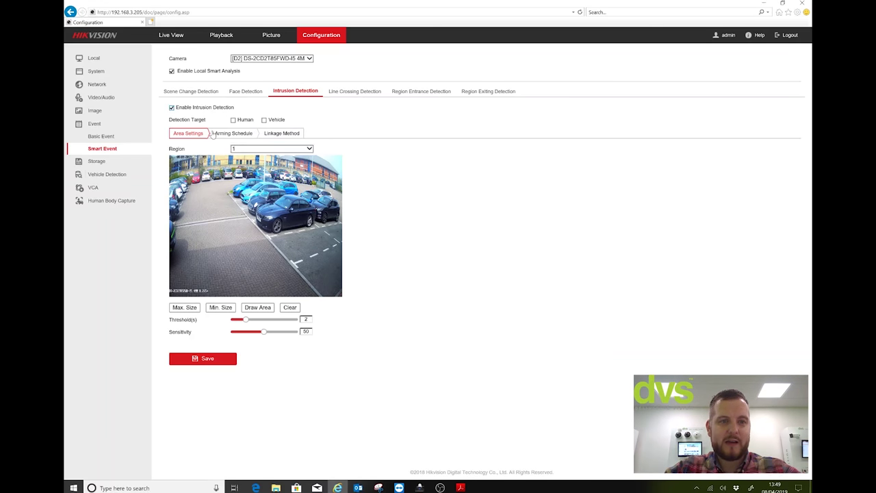
click(233, 120)
click(264, 120)
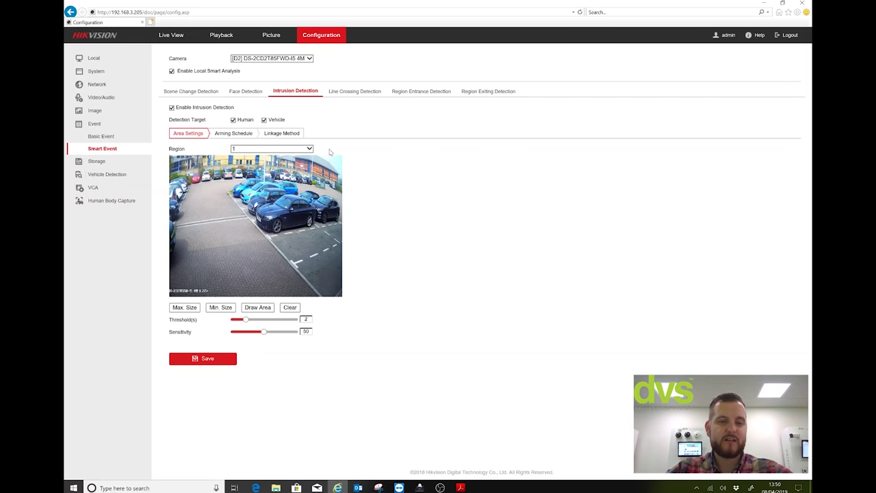
- Draw the region 1 intrusion area around most of the car park, straighten its lower edge and save it
click(265, 308)
click(181, 185)
click(336, 190)
click(338, 219)
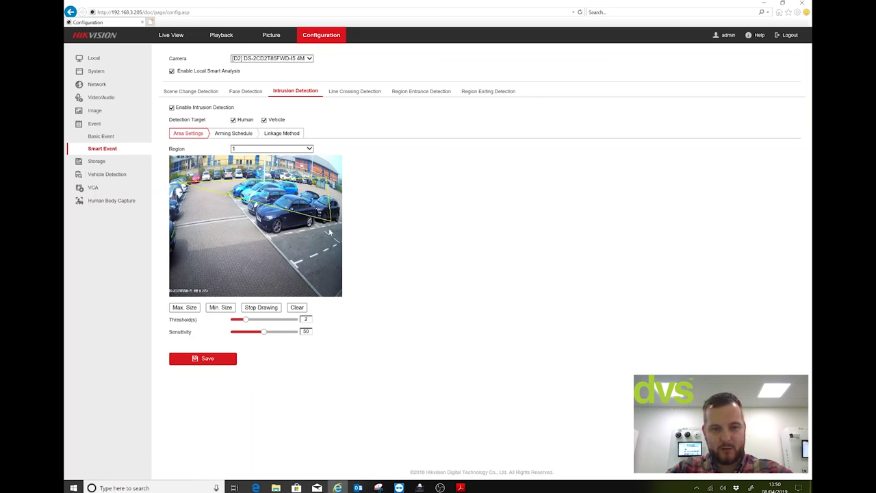
click(335, 277)
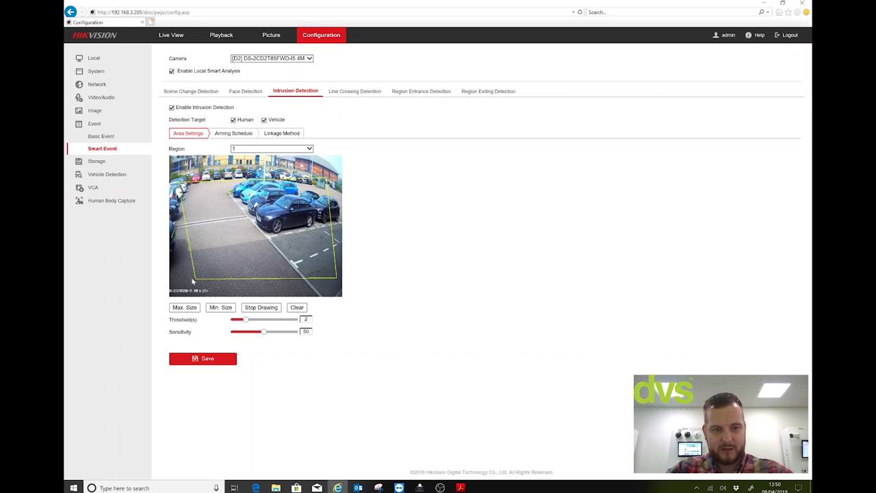
click(225, 261)
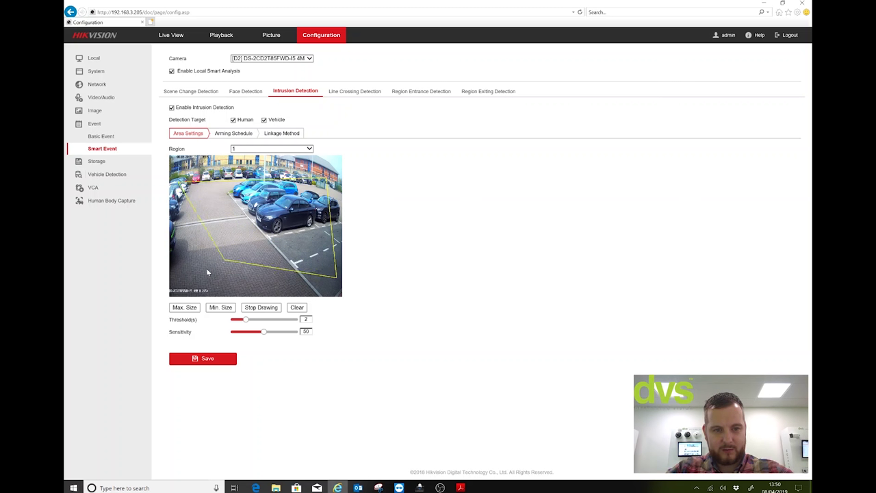
click(175, 290)
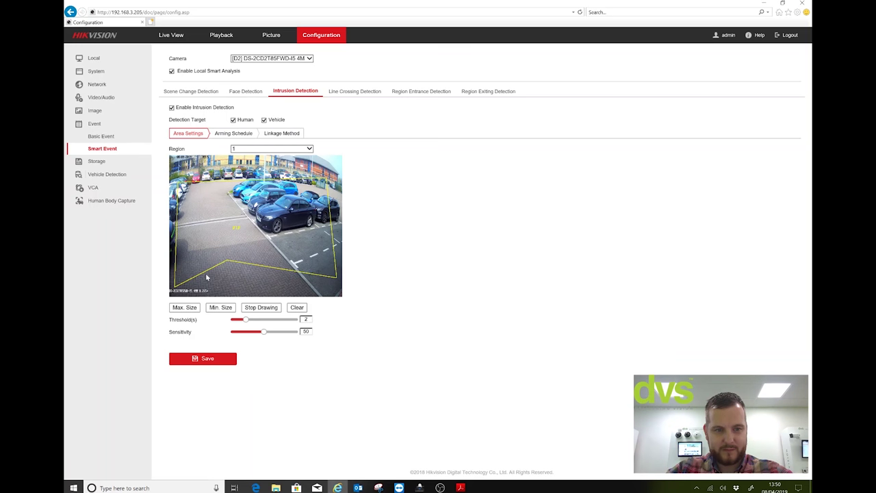
drag(228, 263, 254, 284)
click(213, 359)
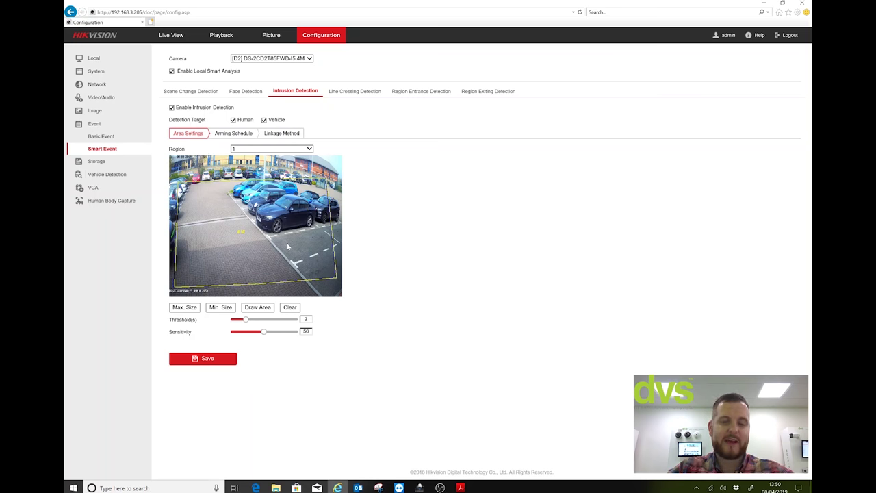
- Raise the intrusion detection threshold to 10 seconds and return it to 2 seconds
drag(248, 322, 297, 323)
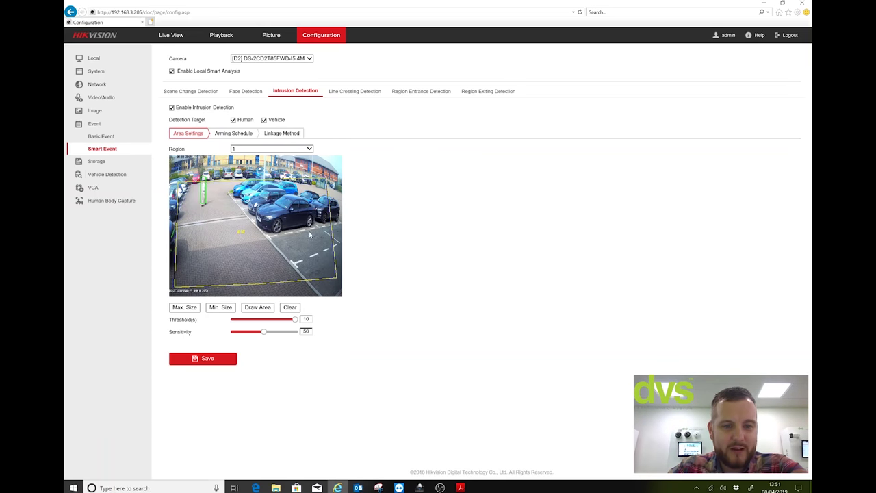
drag(294, 320, 249, 322)
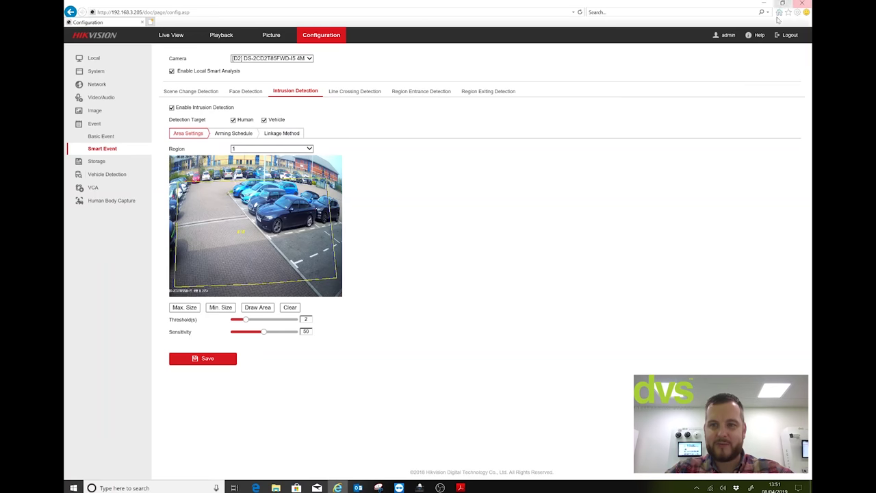
- Read the help page's explanation of intrusion detection sensitivity and return to the configuration page
click(759, 43)
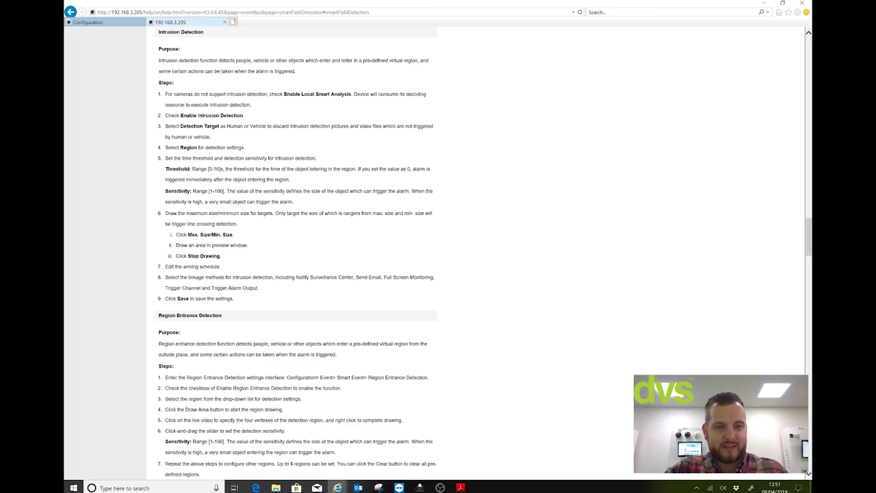
drag(191, 191, 273, 199)
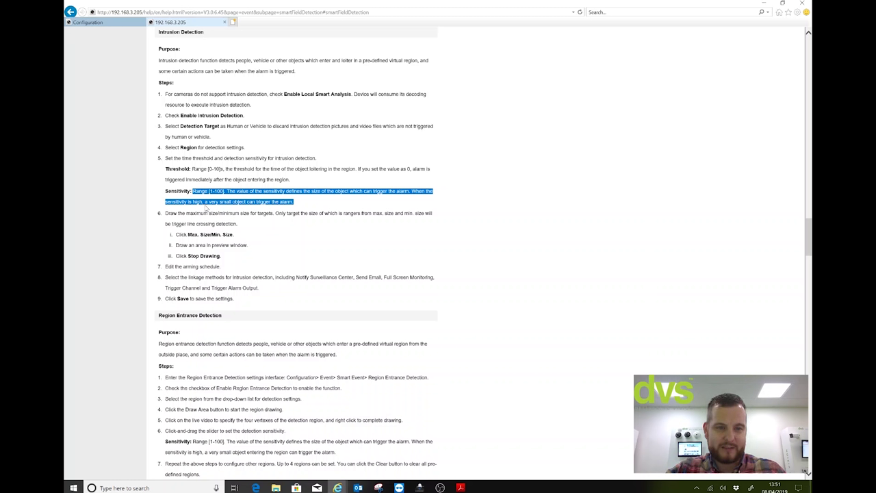
click(318, 205)
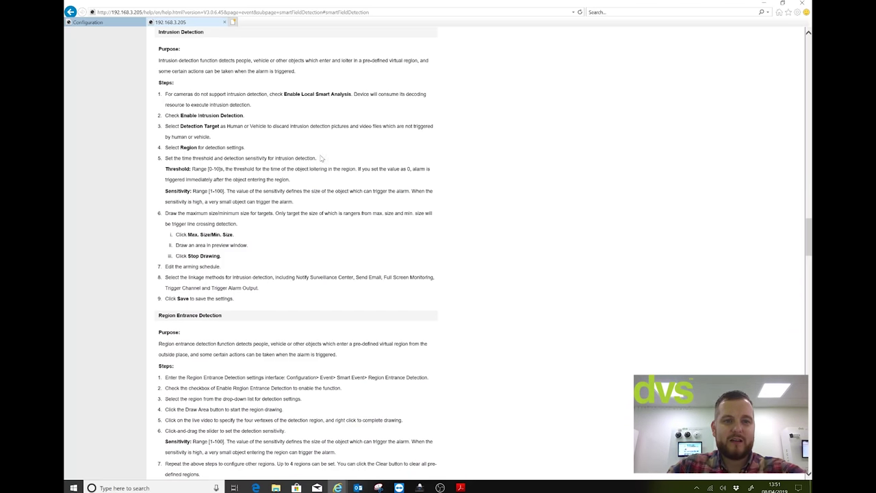
click(89, 22)
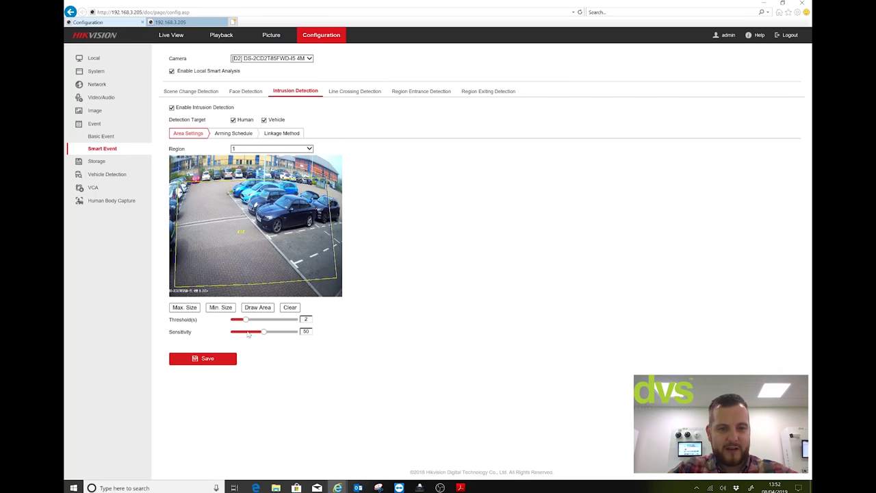
- Save the area settings, and enable Send Email, Audible Warning and Notify Surveillance Center as intrusion detection linkage methods
click(217, 360)
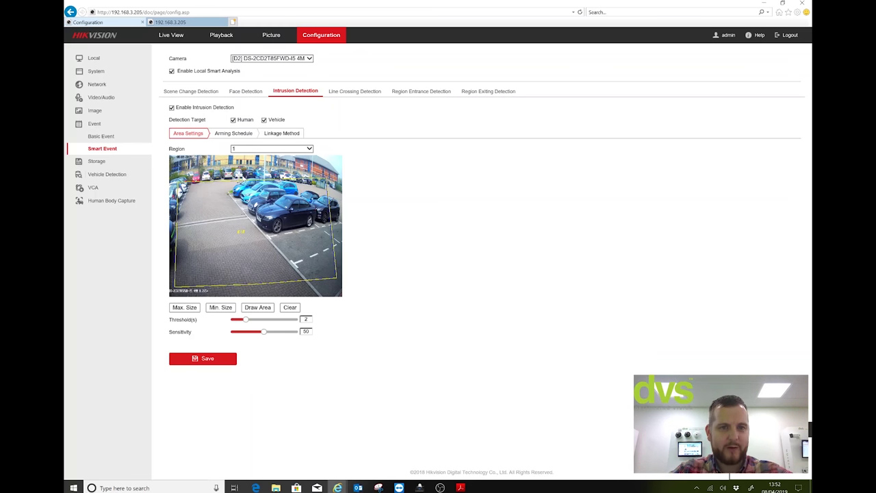
click(234, 132)
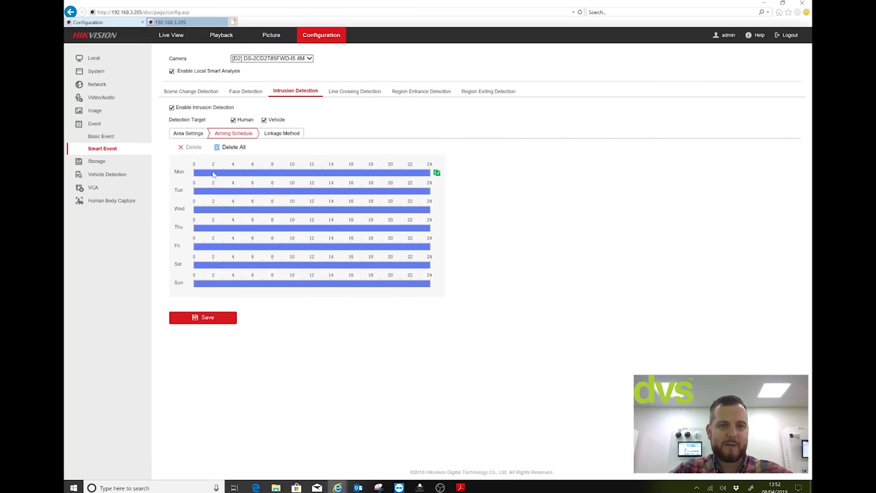
click(286, 134)
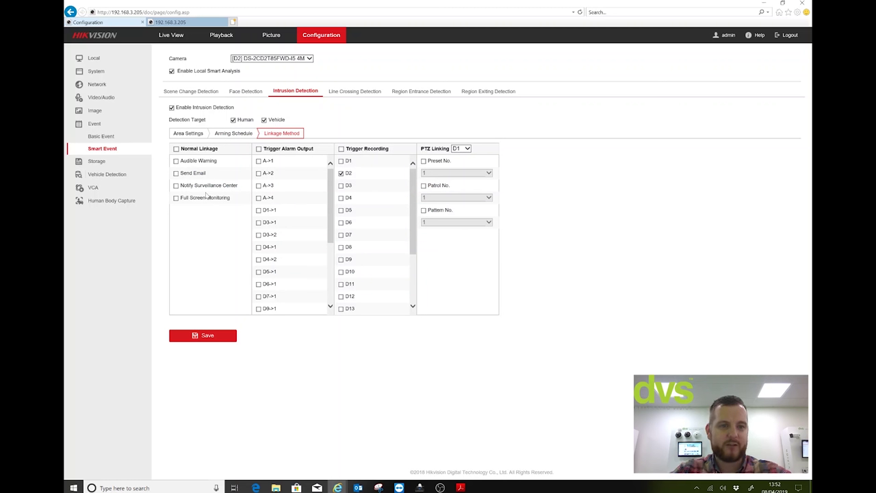
click(175, 173)
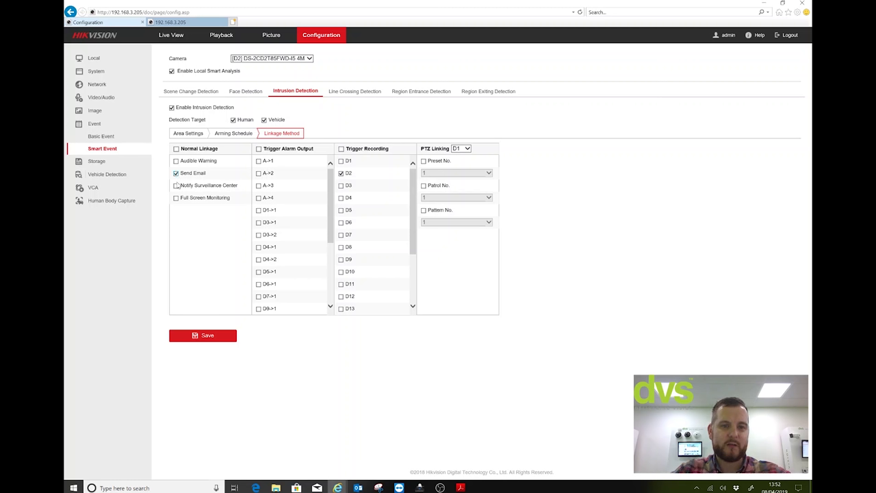
click(176, 161)
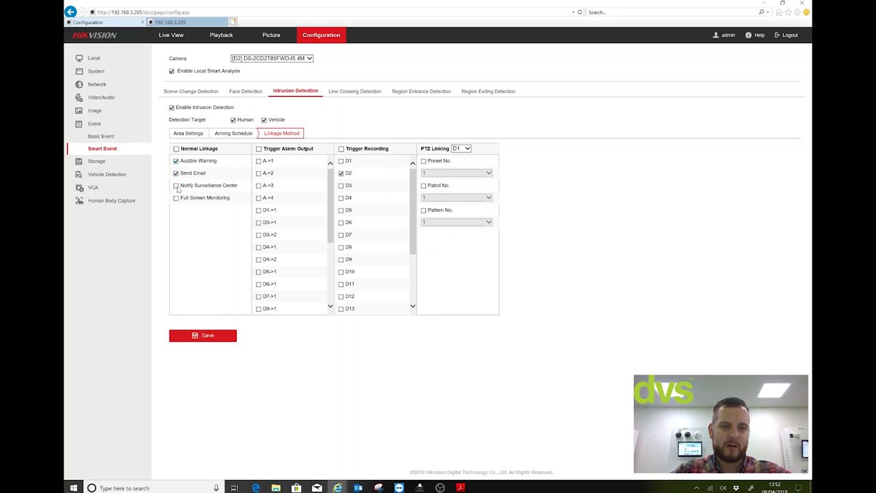
click(175, 185)
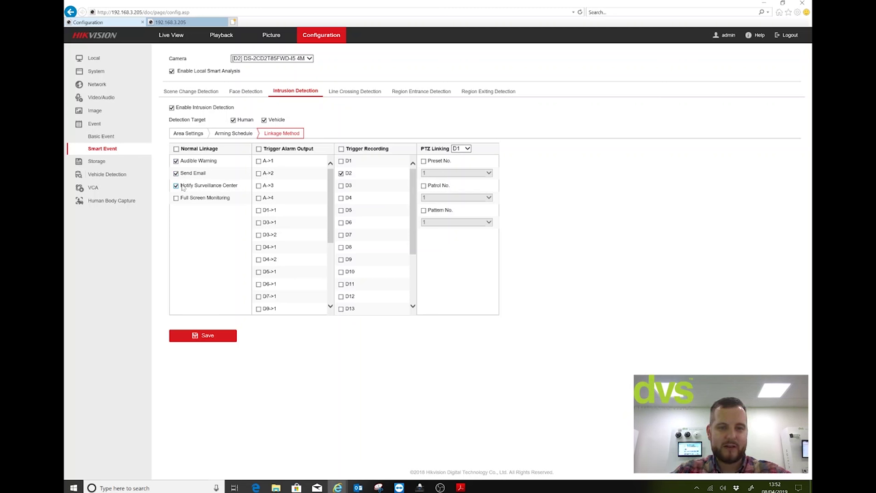
- Clear Audible Warning, Send Email and Notify Surveillance Center from the intrusion linkage methods, save, and check the PTZ linking camera choices
click(176, 173)
click(176, 162)
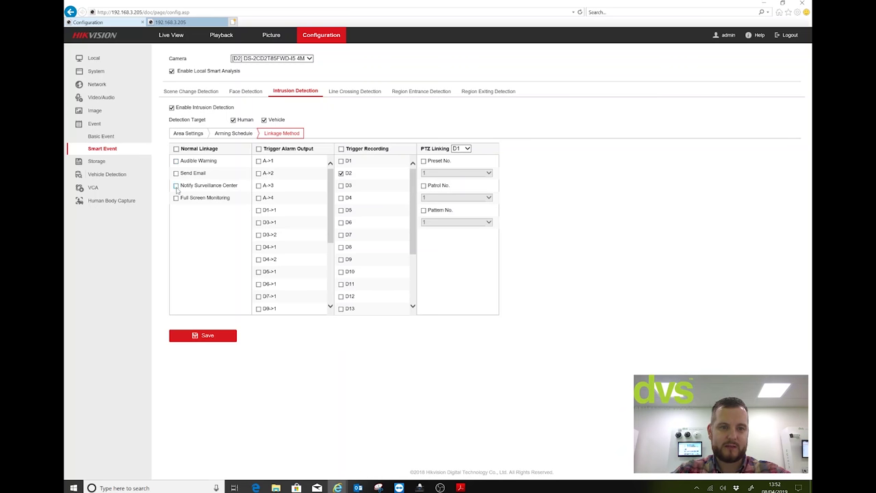
click(196, 335)
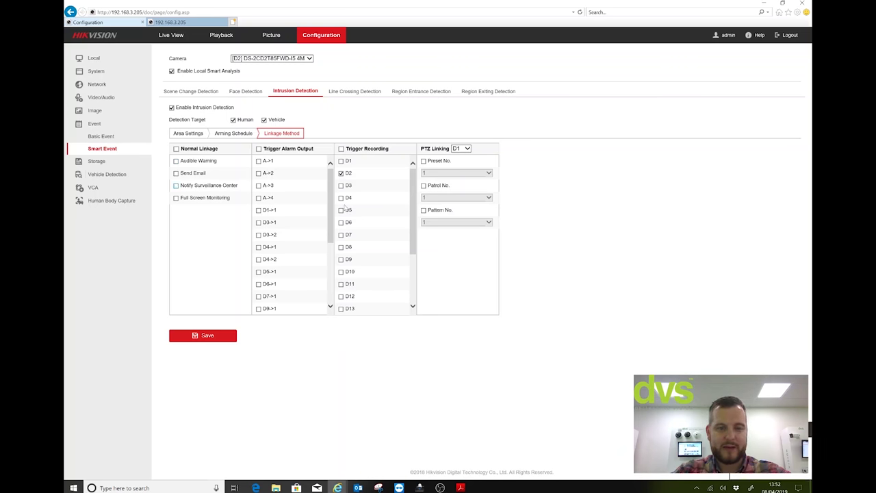
click(468, 149)
click(512, 149)
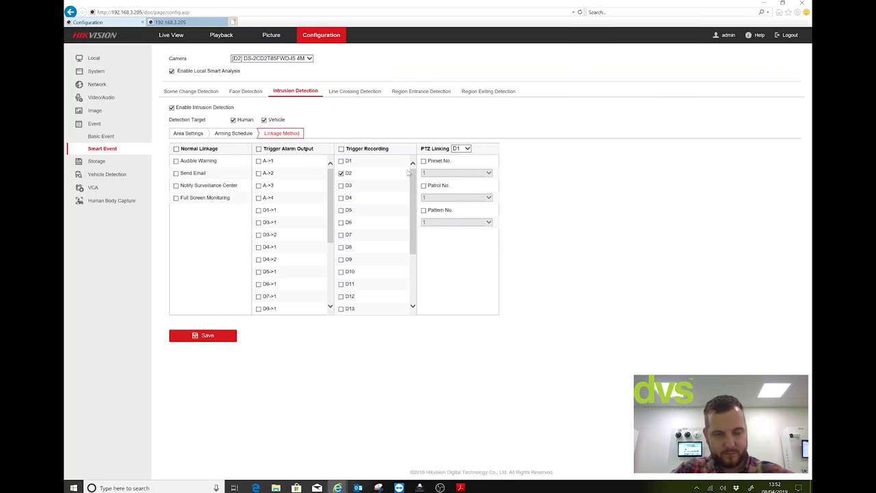
- Clear the region 1 intrusion area, redraw it as a slightly larger four-cornered area around the car park and save it
click(189, 134)
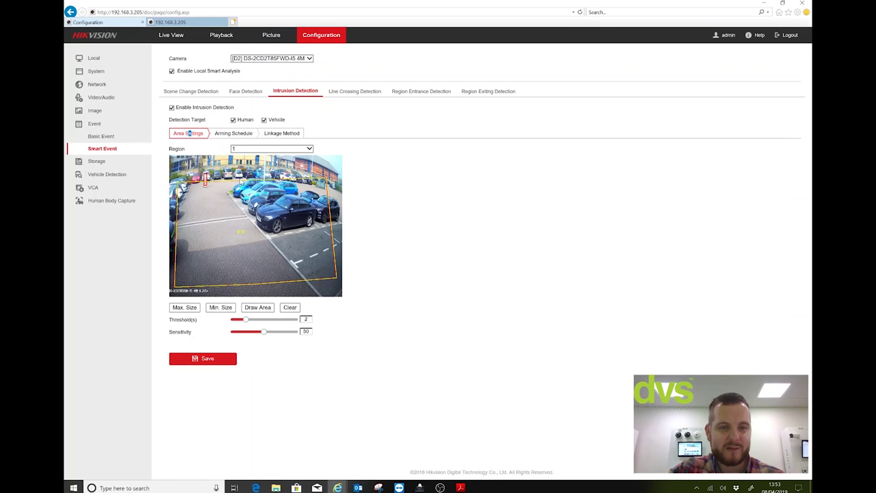
drag(233, 176, 258, 196)
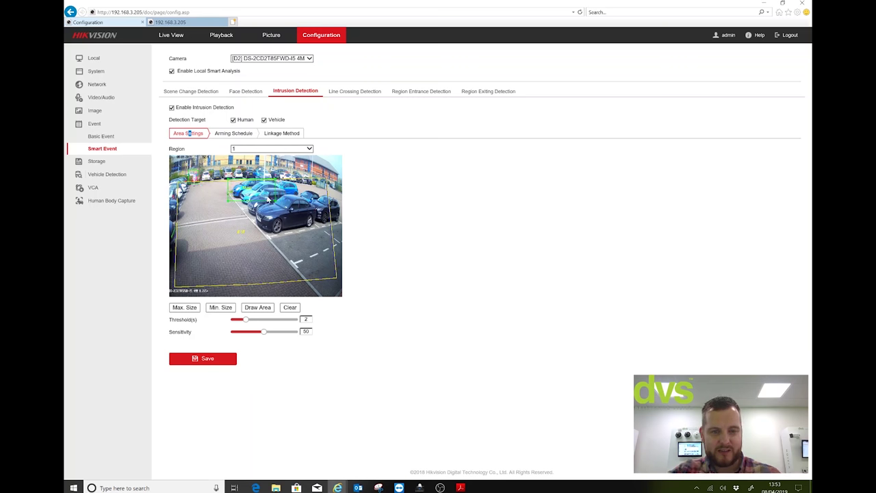
click(206, 358)
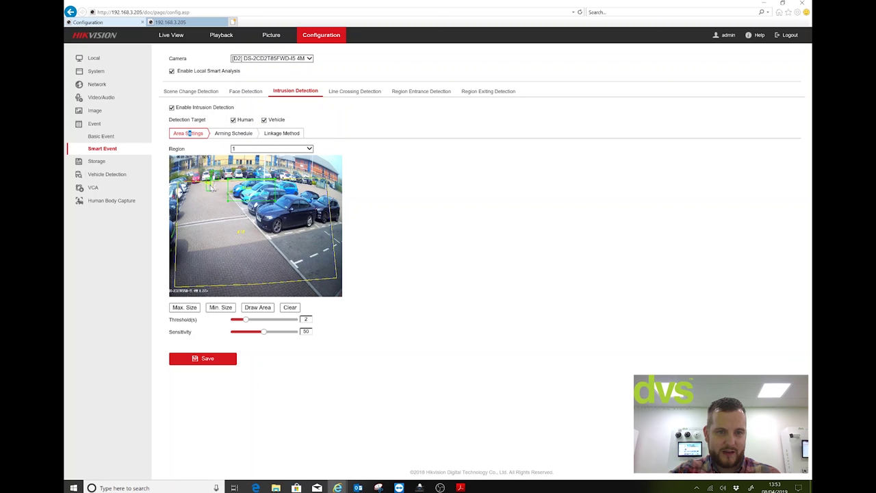
click(195, 358)
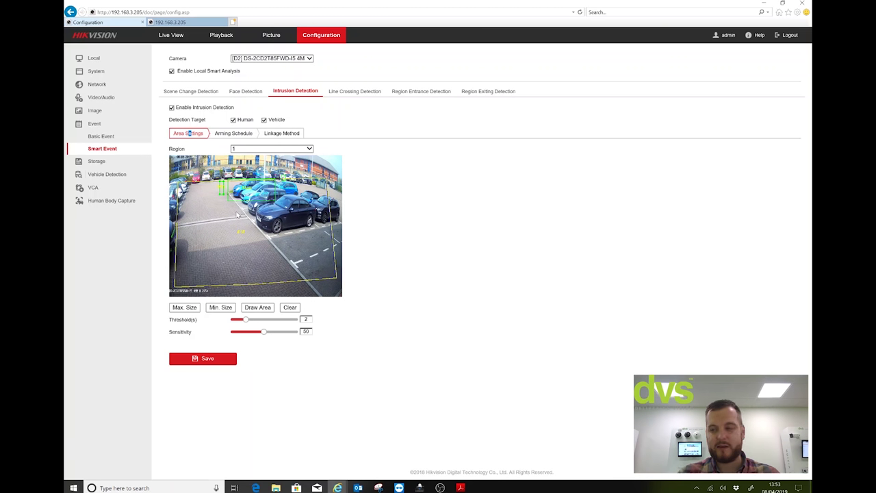
click(296, 310)
click(441, 281)
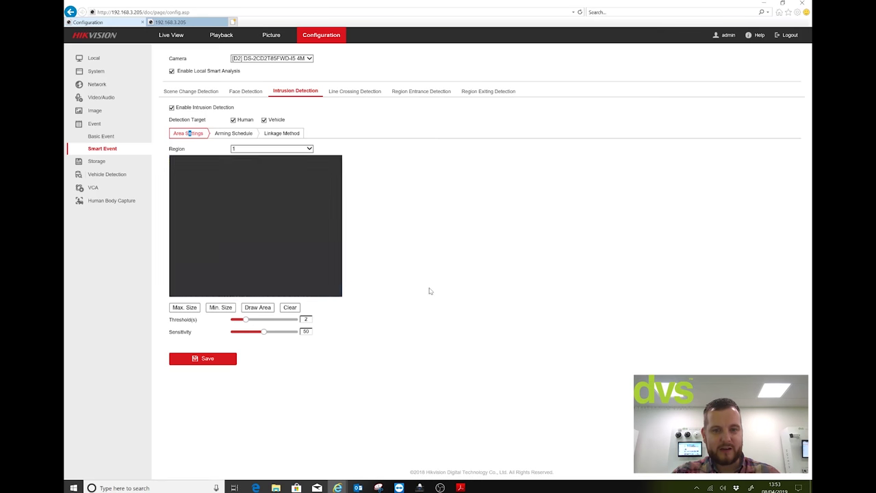
click(248, 310)
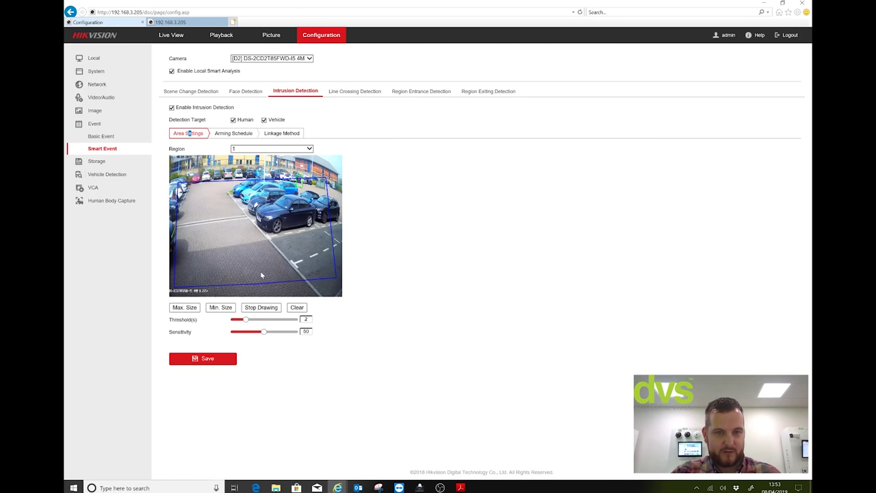
click(182, 179)
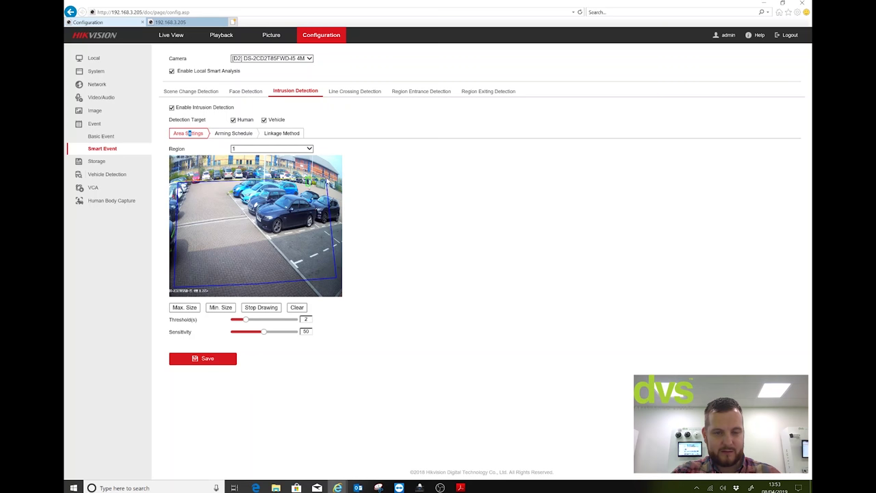
click(333, 181)
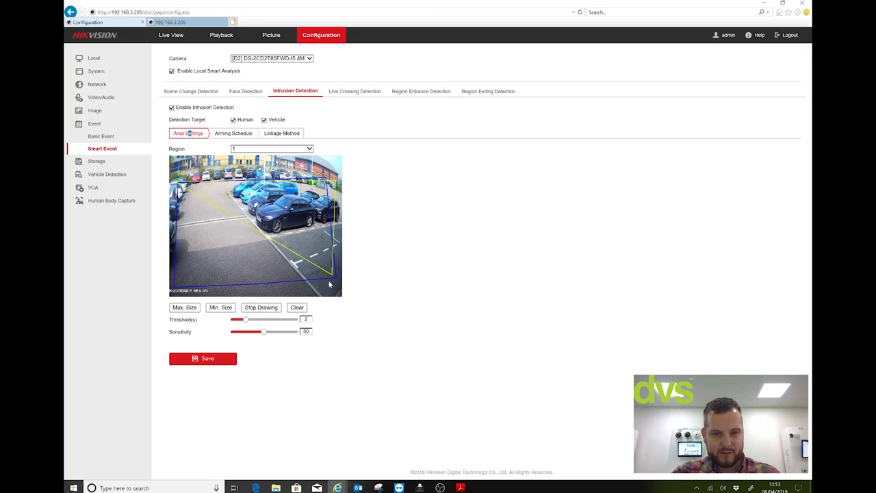
click(337, 293)
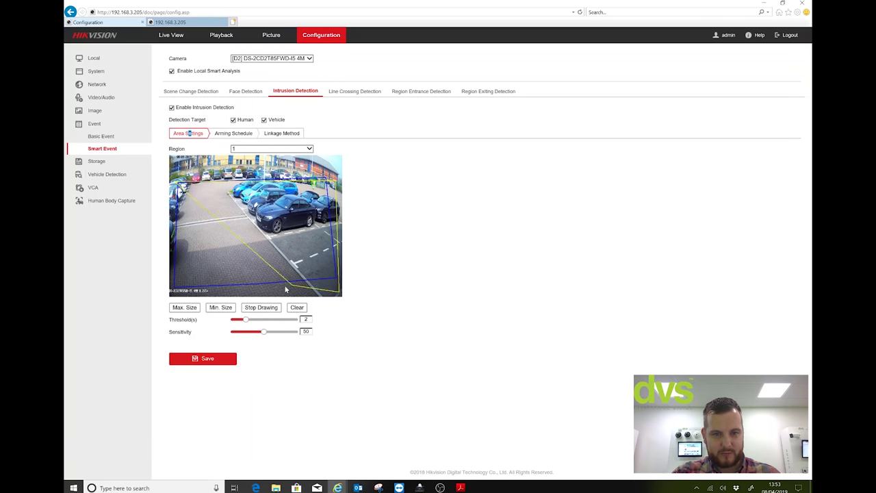
click(172, 292)
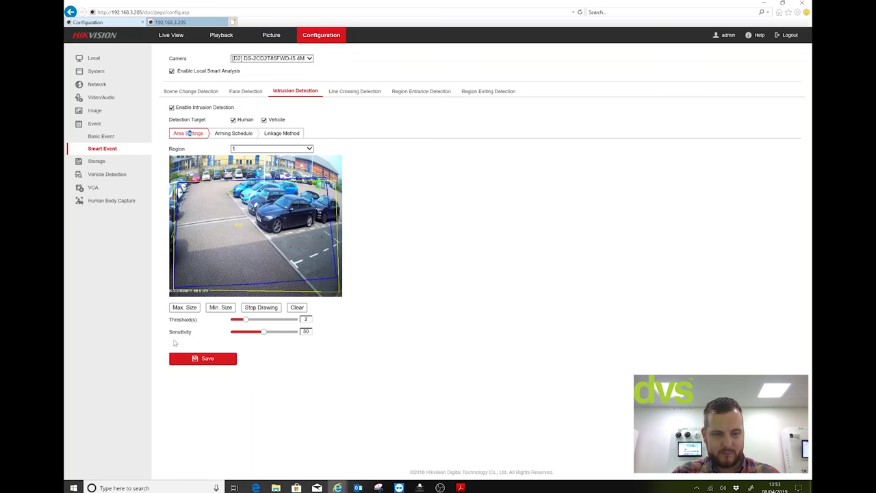
click(180, 361)
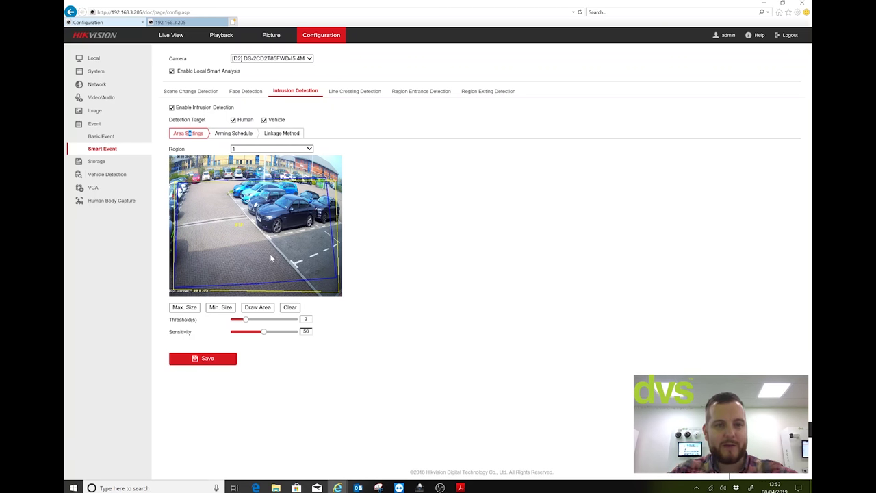
- Enable line crossing detection for humans and vehicles with line 1 drawn across the car park, and check its arming schedule and linkage
click(337, 93)
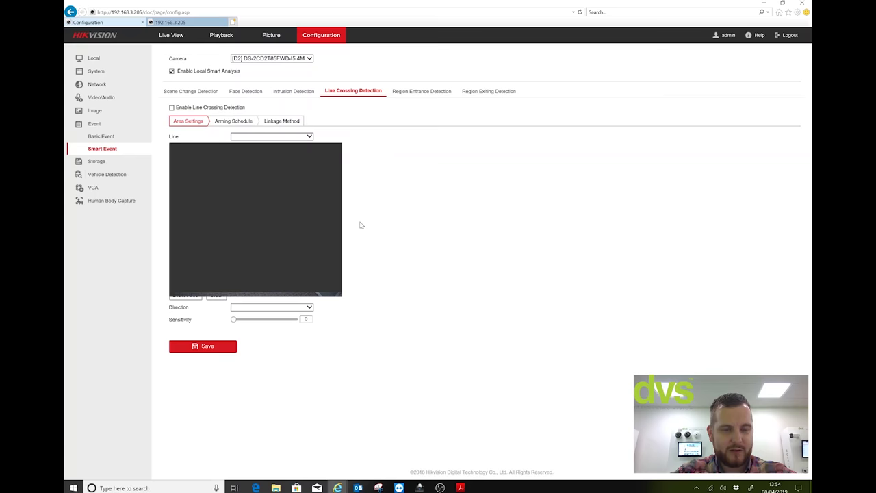
drag(295, 264, 294, 239)
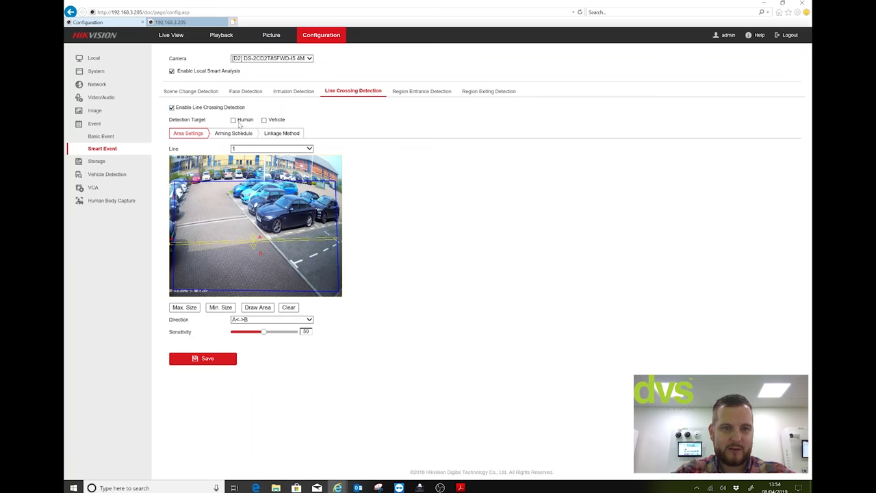
click(264, 121)
click(233, 120)
click(236, 135)
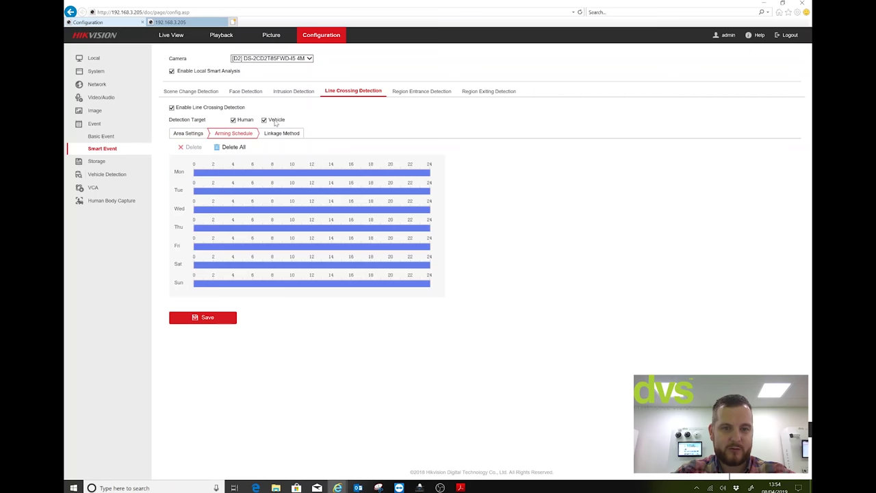
click(276, 136)
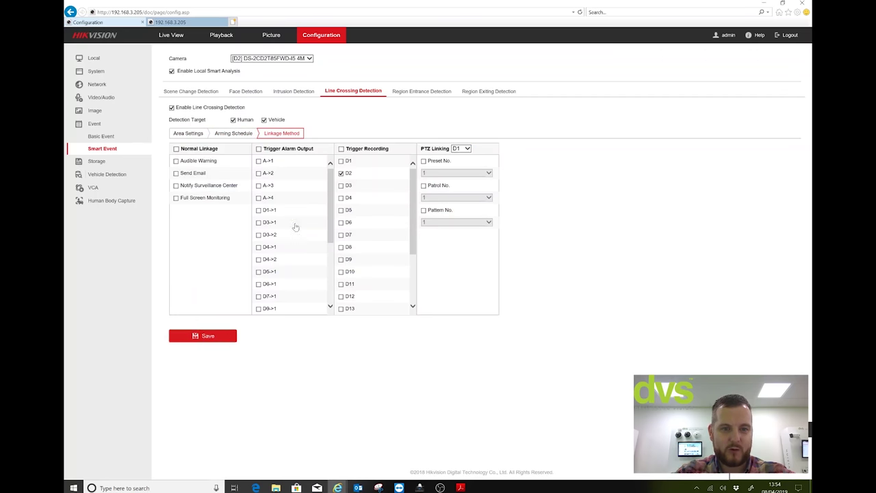
- Review the intrusion, region entrance, region exiting and scene change detection settings for camera D2
click(296, 93)
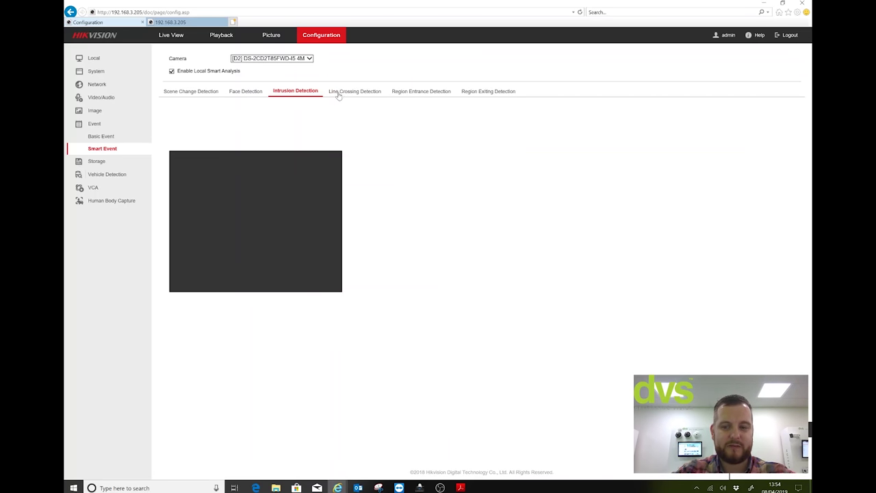
click(429, 93)
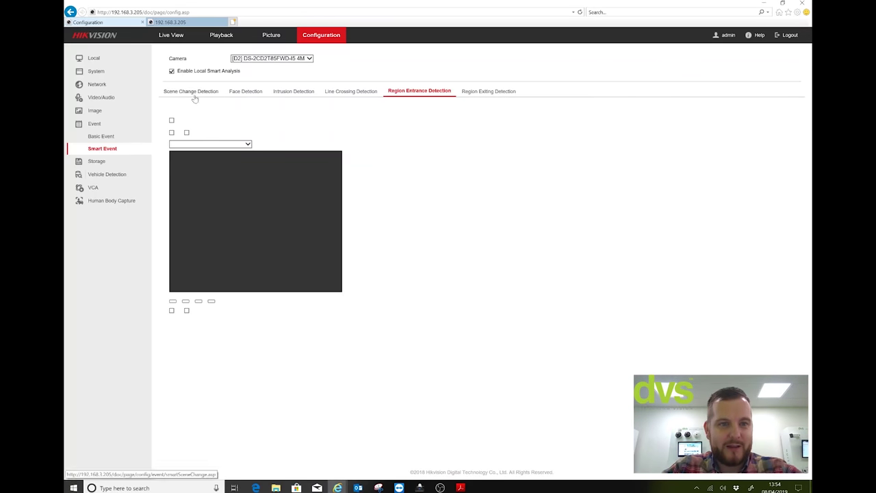
click(763, 3)
click(763, 3)
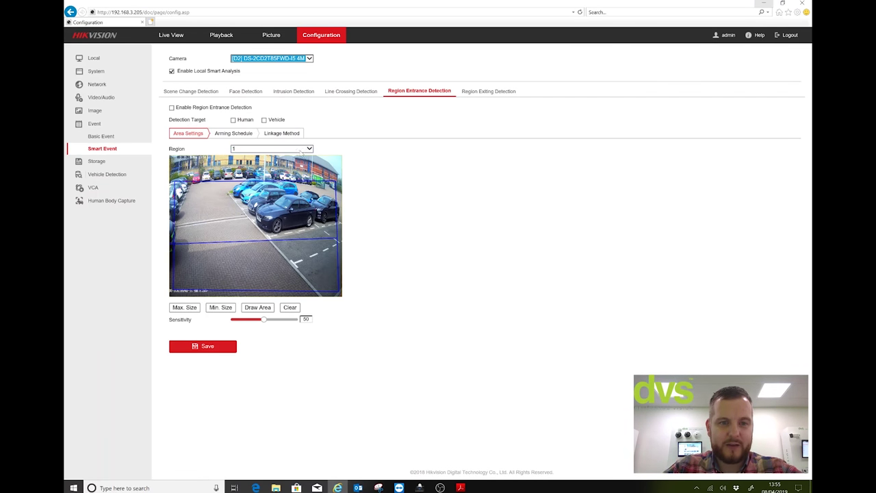
click(482, 91)
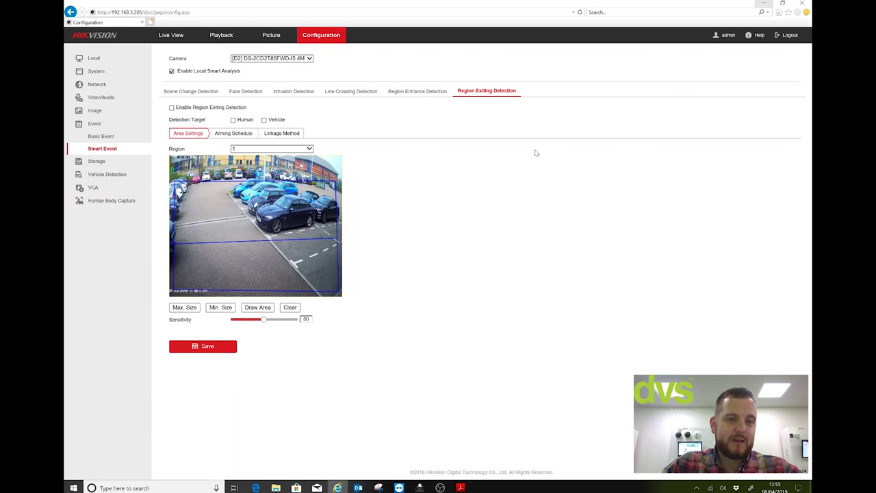
click(202, 93)
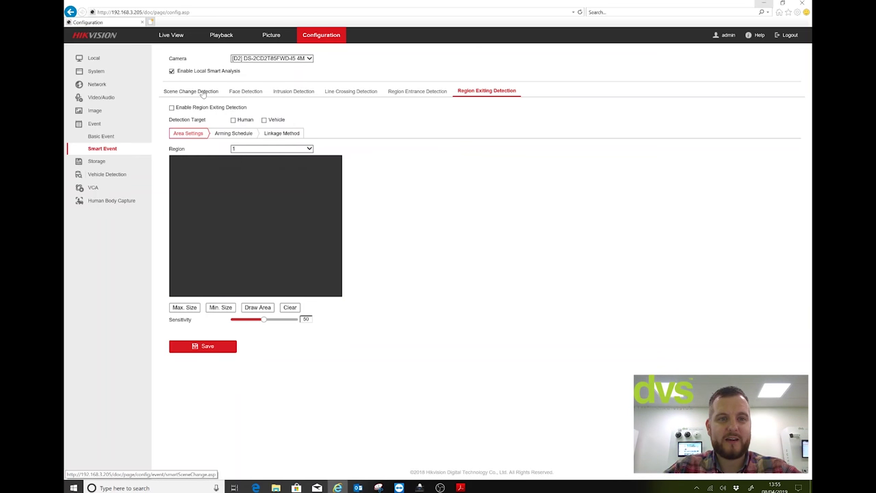
- Enable face detection with dynamic analysis for camera D2, and check its linkage methods and arming schedule
click(251, 93)
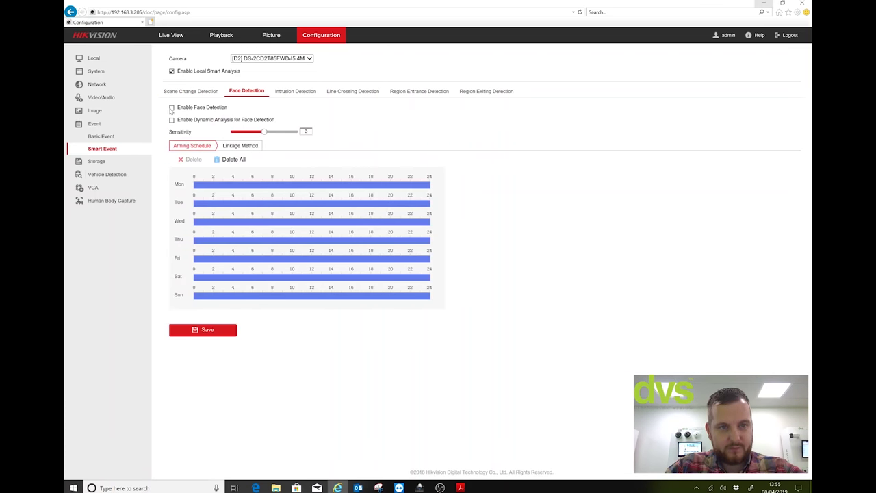
click(171, 121)
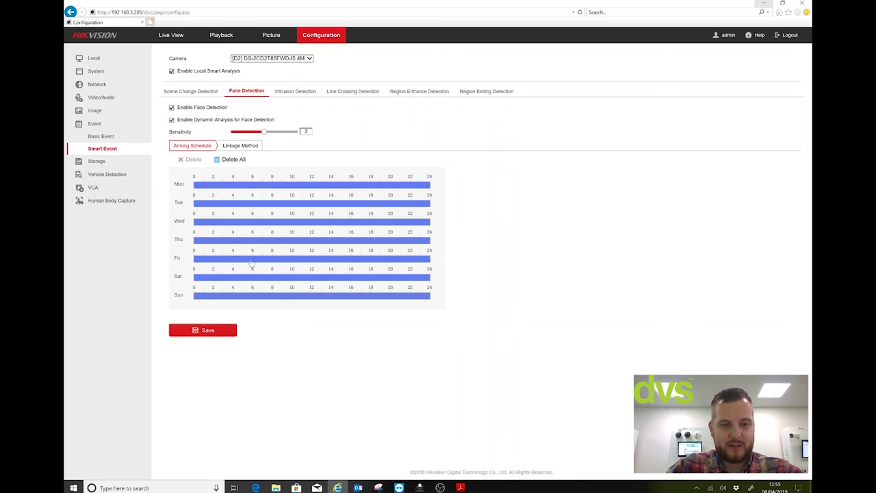
click(238, 147)
click(189, 146)
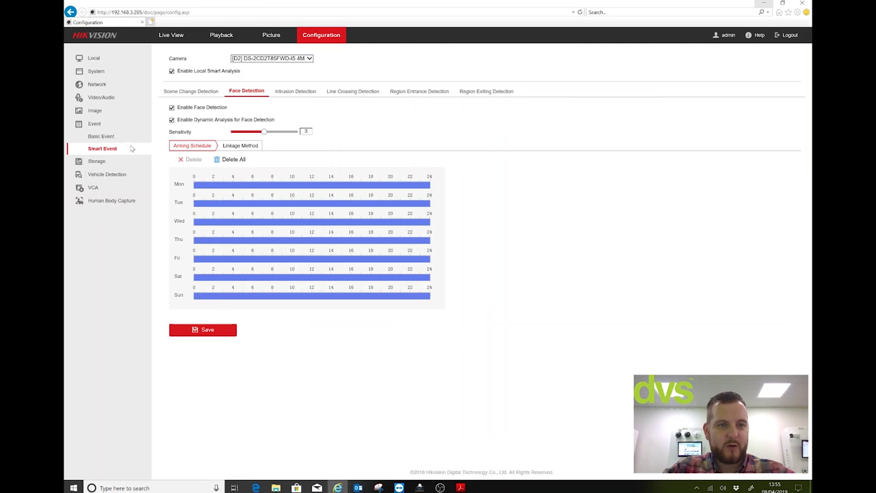
- Switch to camera D6 (DS-2CD2685FWD-IZS) and examine its intrusion detection area settings
click(256, 58)
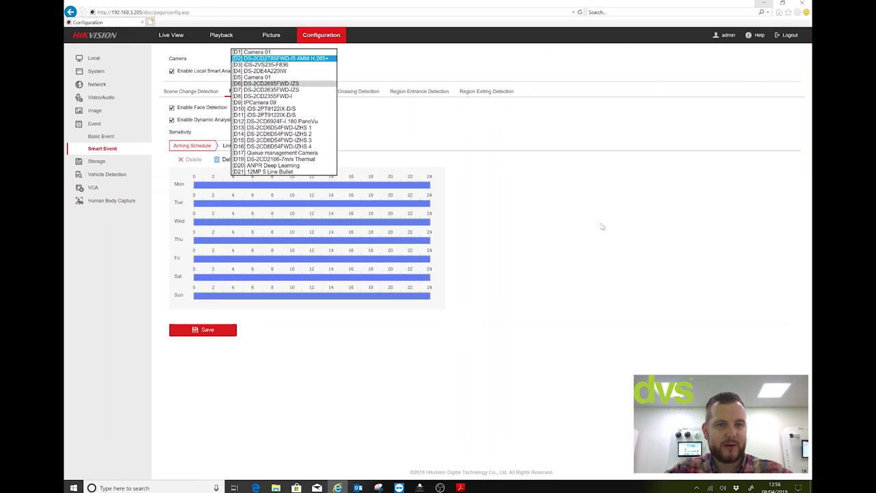
key(Return)
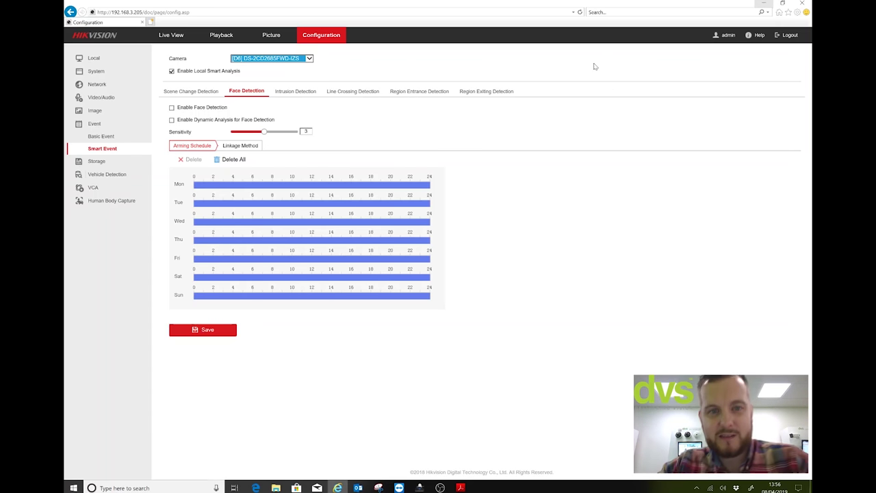
click(291, 91)
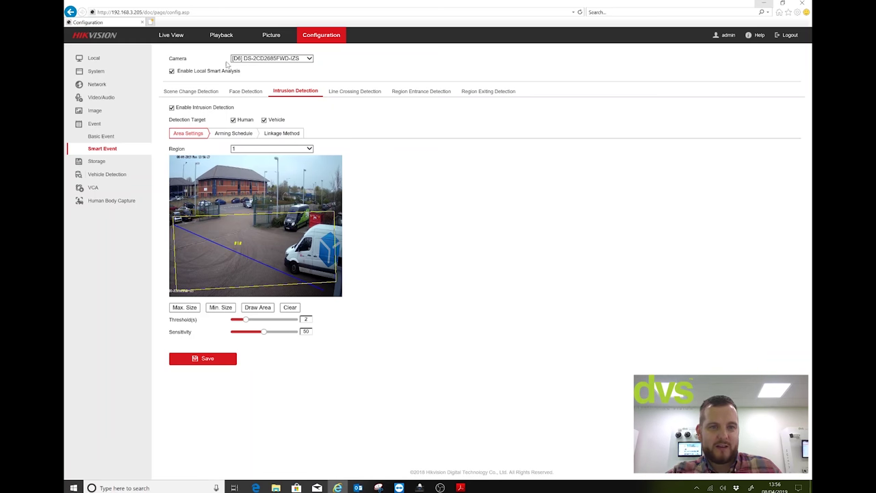
- Switch to camera D21 (12MP 5 Line Bullet) and review its intrusion area, arming schedule, linkage methods and region choices
click(264, 60)
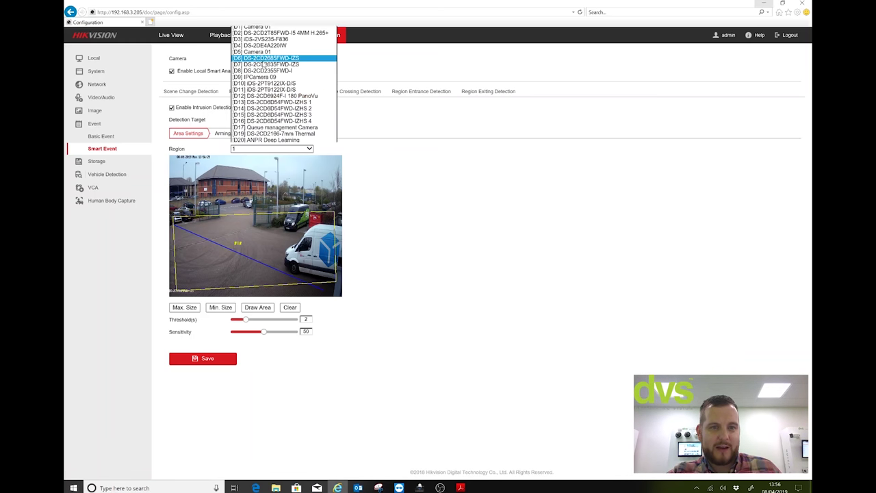
click(267, 146)
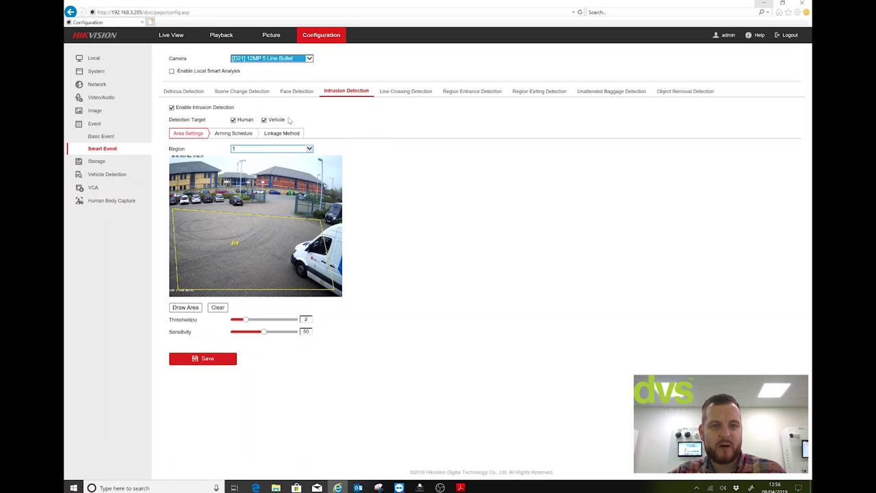
click(233, 133)
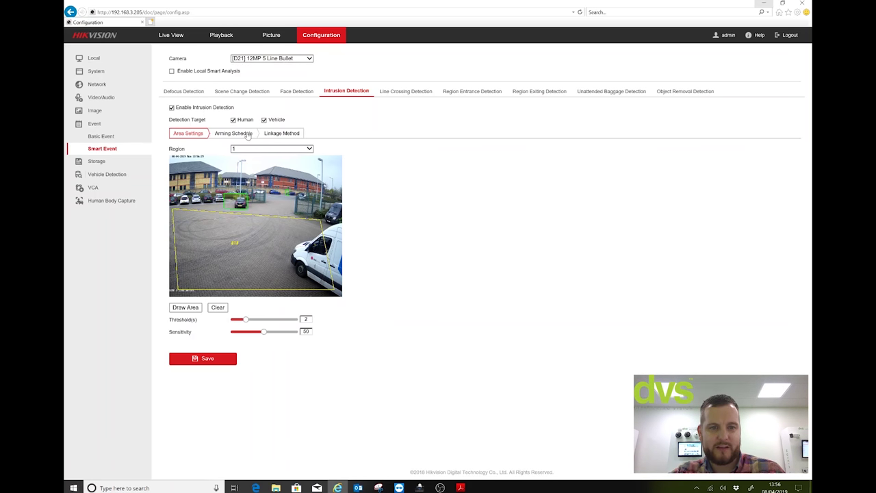
click(281, 133)
click(192, 133)
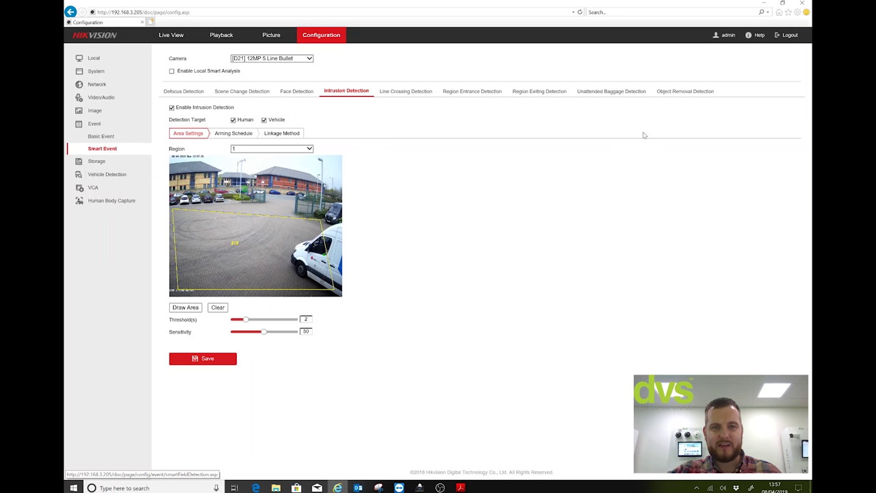
click(284, 149)
click(410, 165)
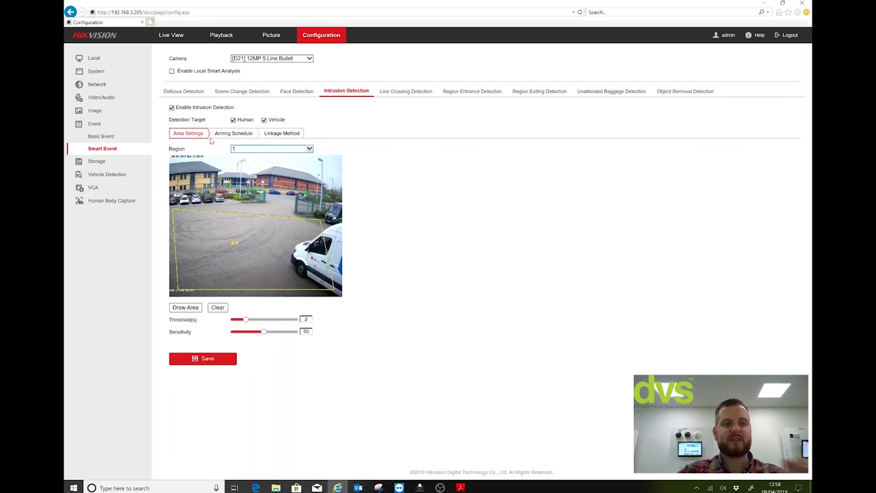
- Review the storage configuration: recording schedule, hard disk management, holiday settings and the other advanced options
click(126, 163)
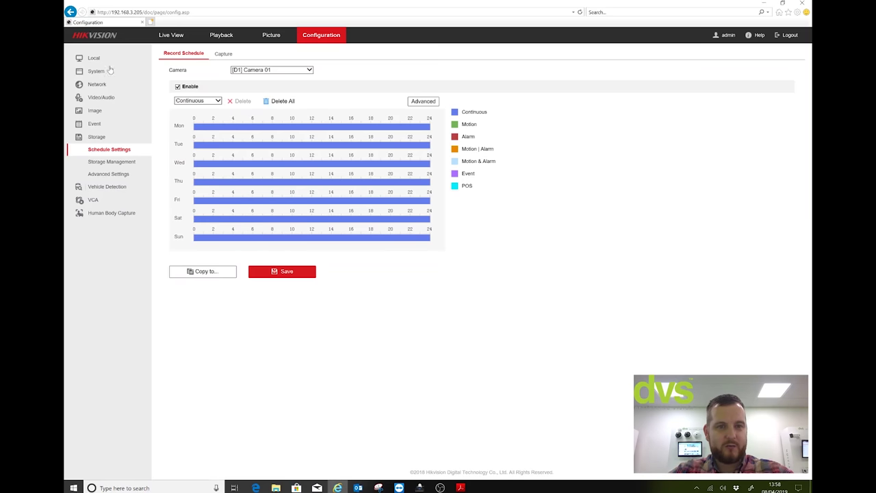
click(128, 166)
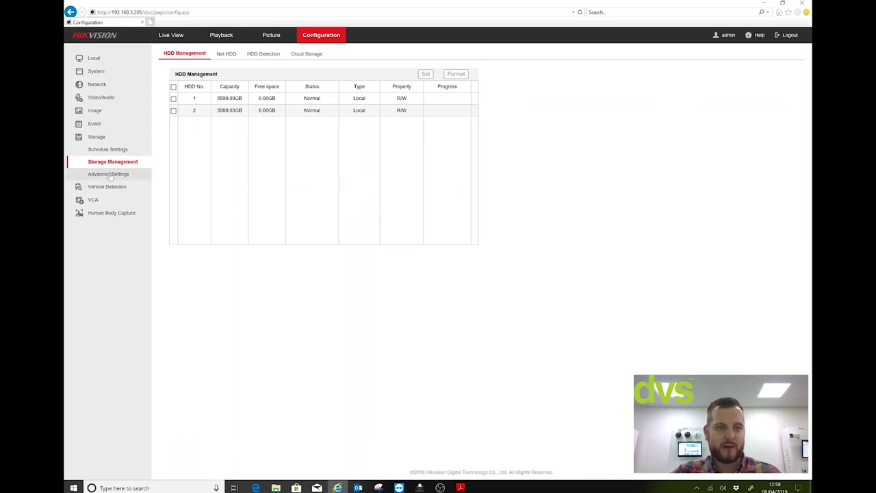
click(108, 174)
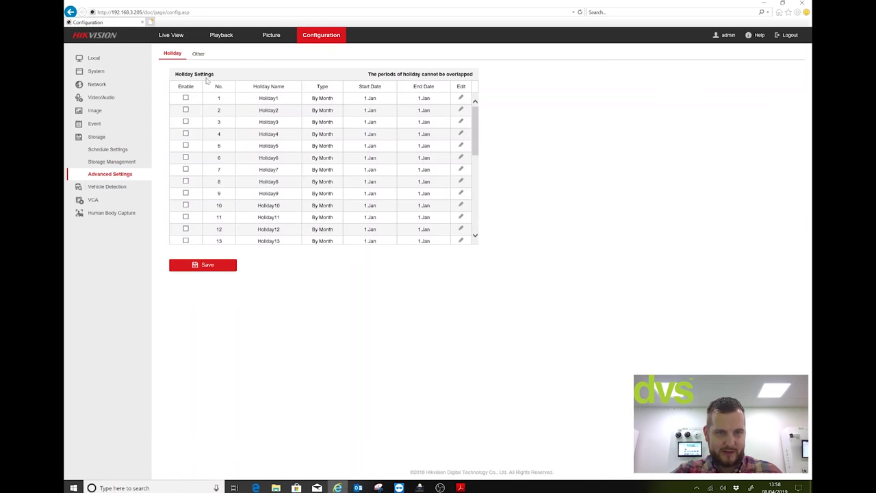
click(199, 54)
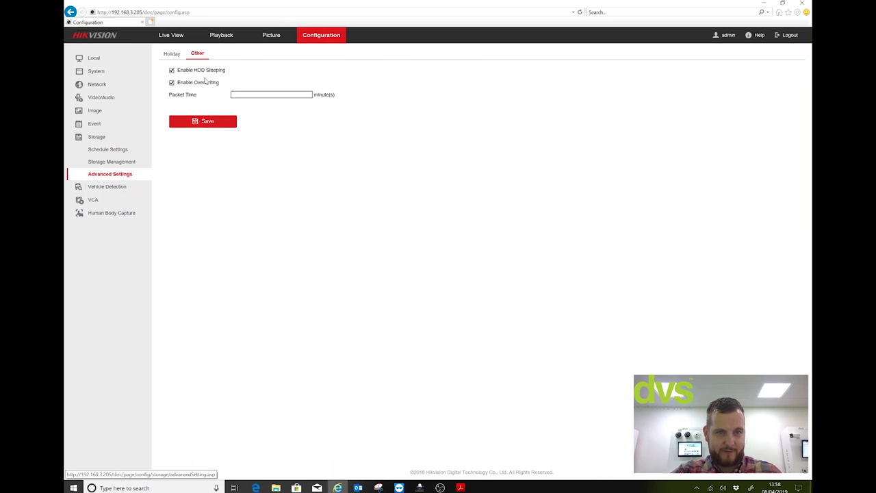
- Review the vehicle detection configuration for Camera 01 (D1) and for camera D10 (iDS-2PT9122IX-D/S)
click(108, 188)
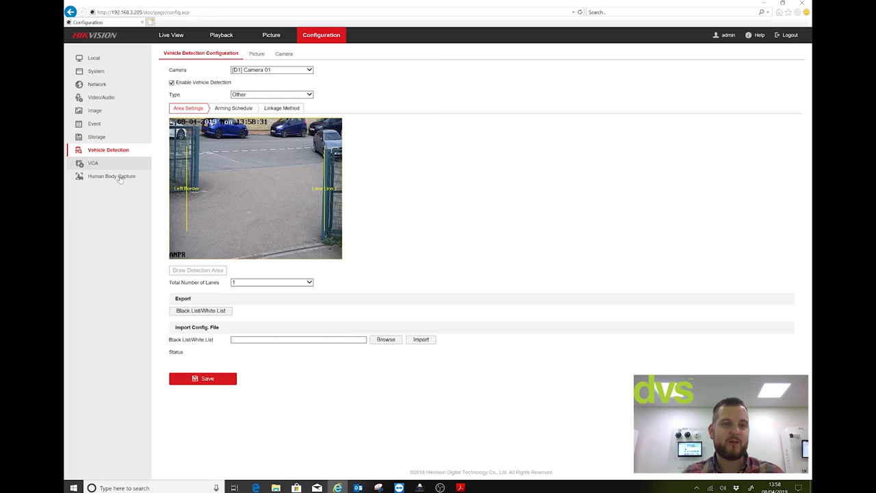
click(278, 74)
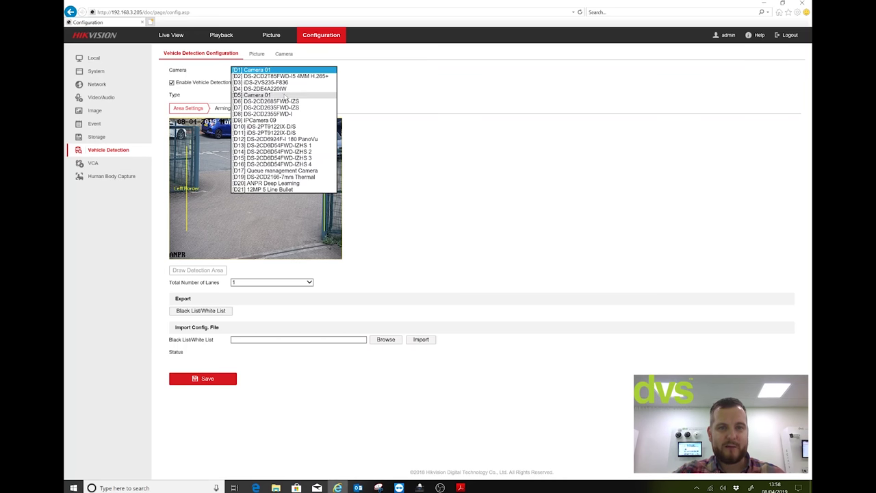
click(287, 127)
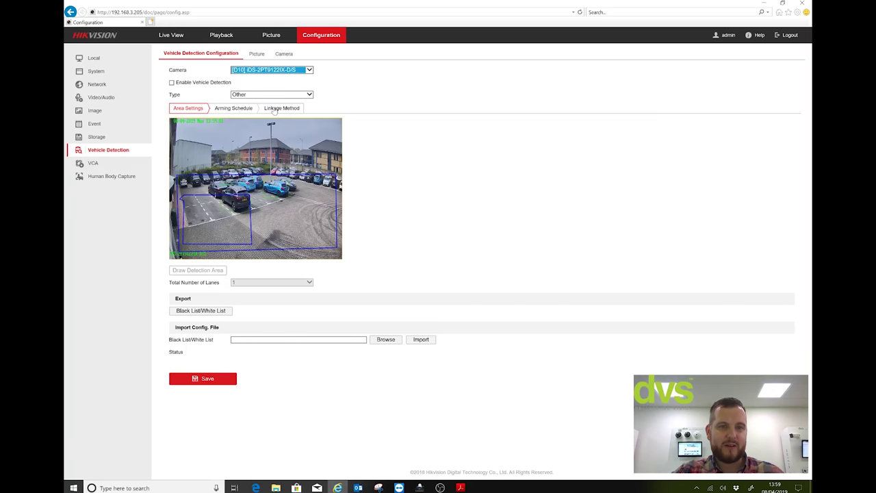
- Examine the human body capture area rules for camera D10 (iDS-2PT9122IX-D/S)
click(132, 179)
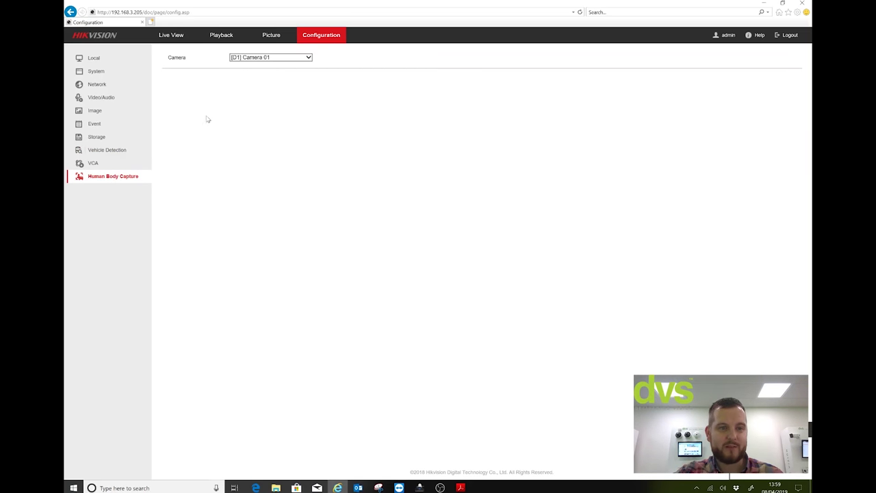
click(249, 57)
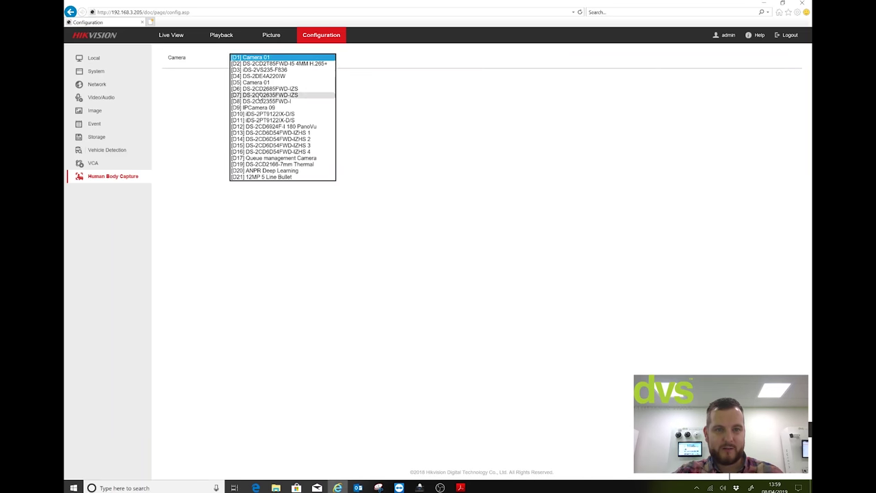
click(263, 114)
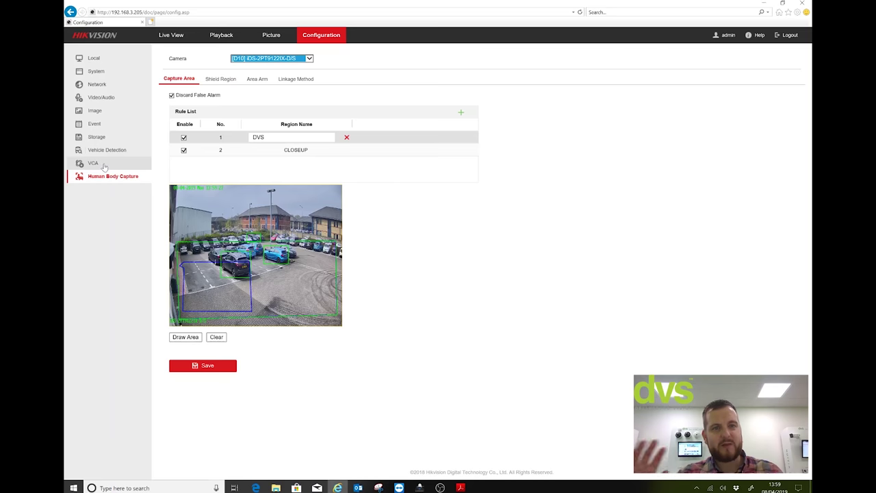
- Play back the main-stream recording of camera DS-2CD2T85FWD for 8 April 2019, and stop it
click(223, 35)
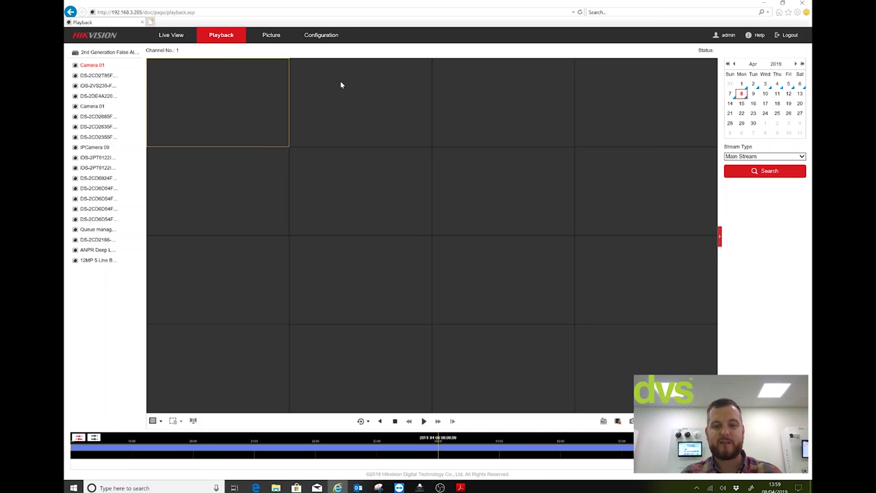
click(108, 76)
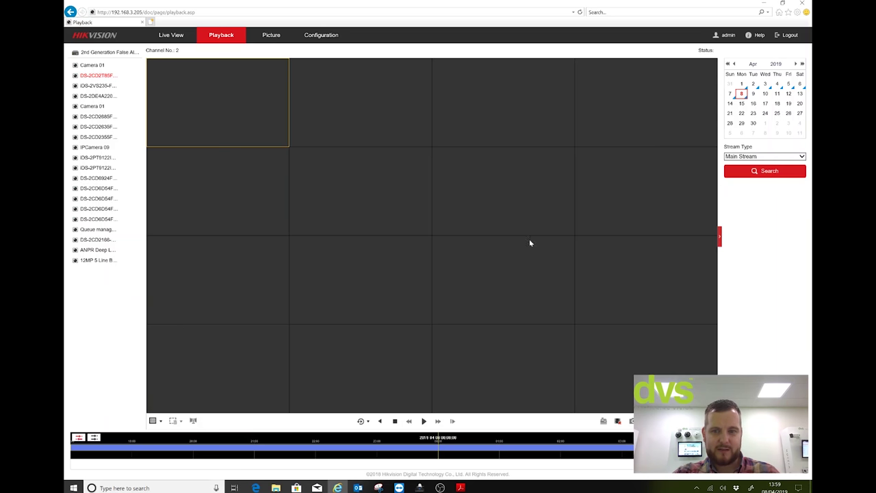
click(423, 421)
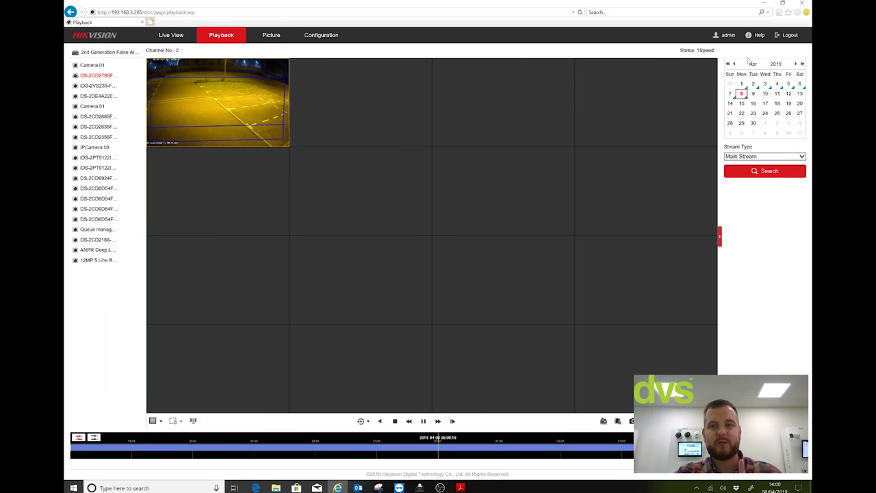
click(395, 421)
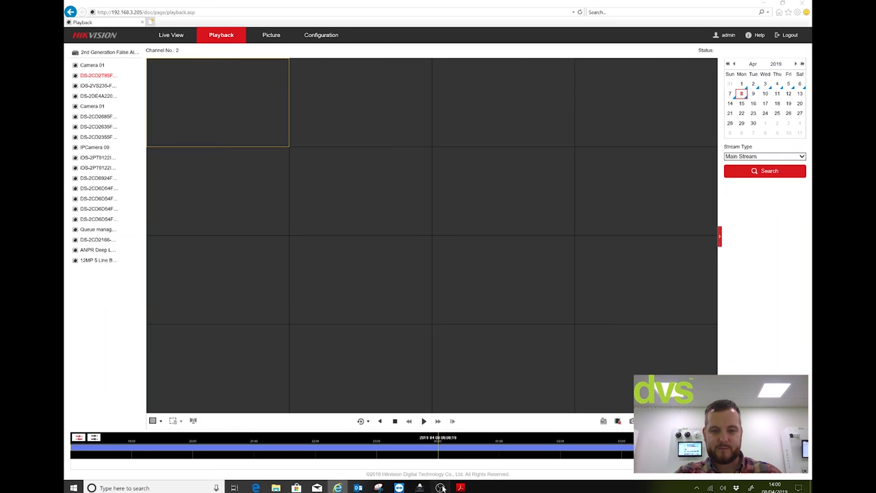
- Switch to the iVMS-4200 client and check its version information
click(774, 2)
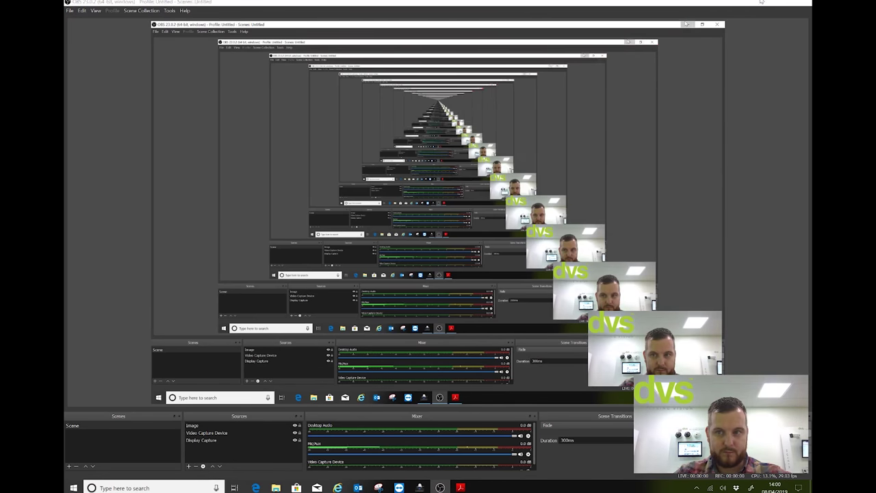
click(765, 2)
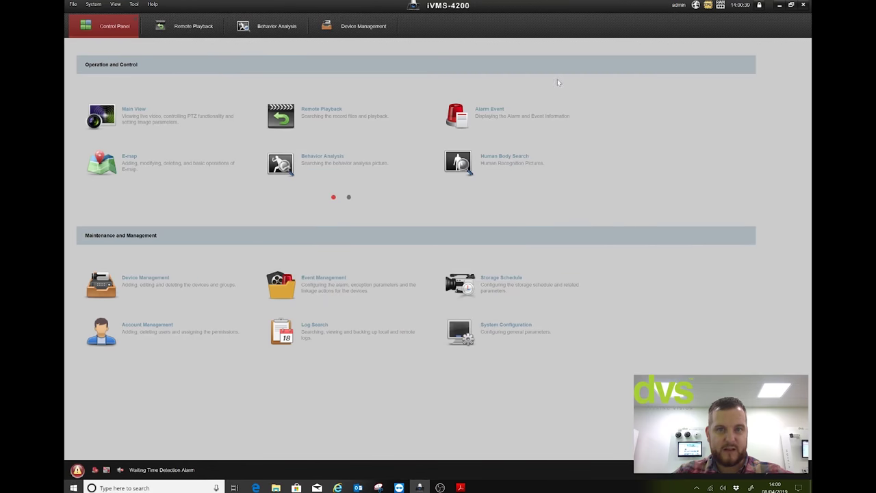
click(152, 5)
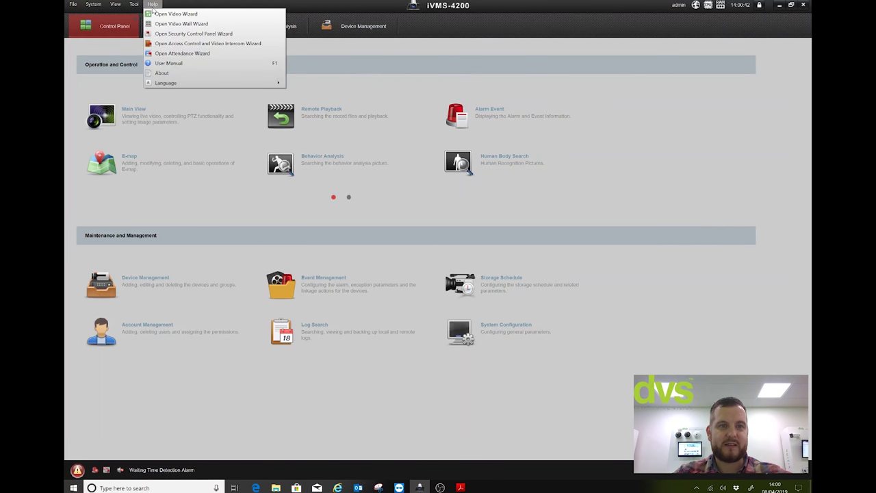
click(169, 73)
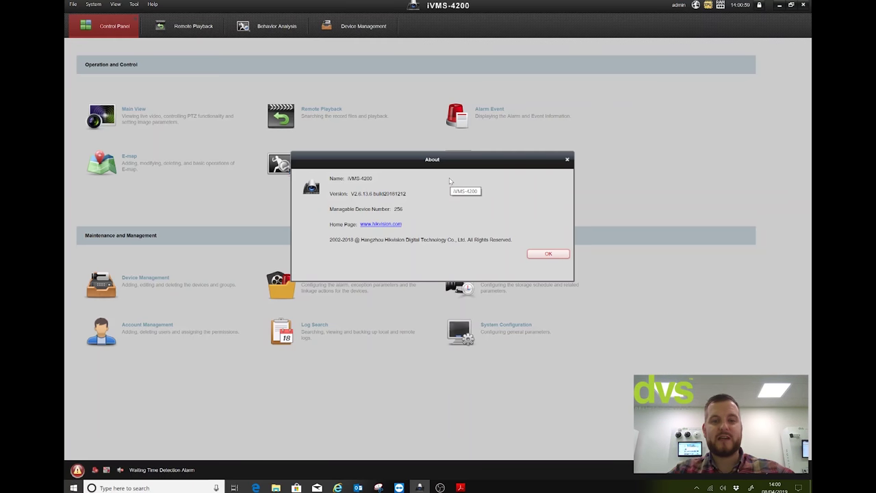
click(566, 160)
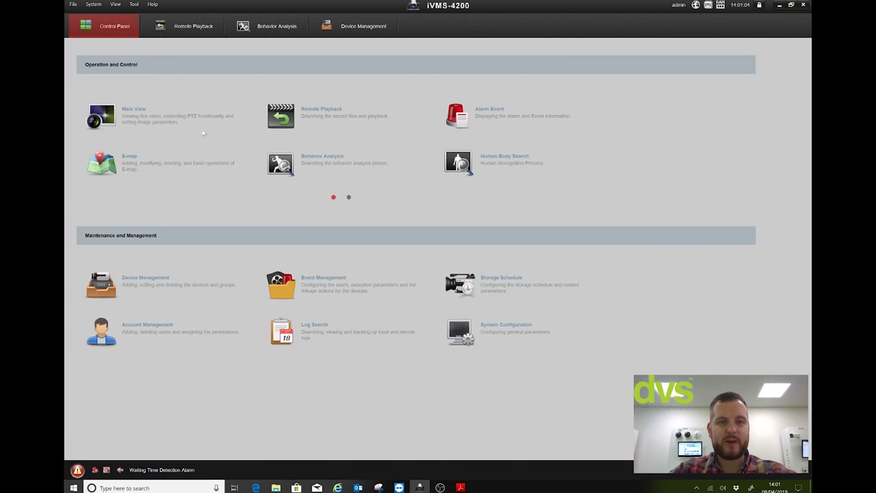
- Check the recorder's entry in Device Management and return to the Control Panel
click(352, 27)
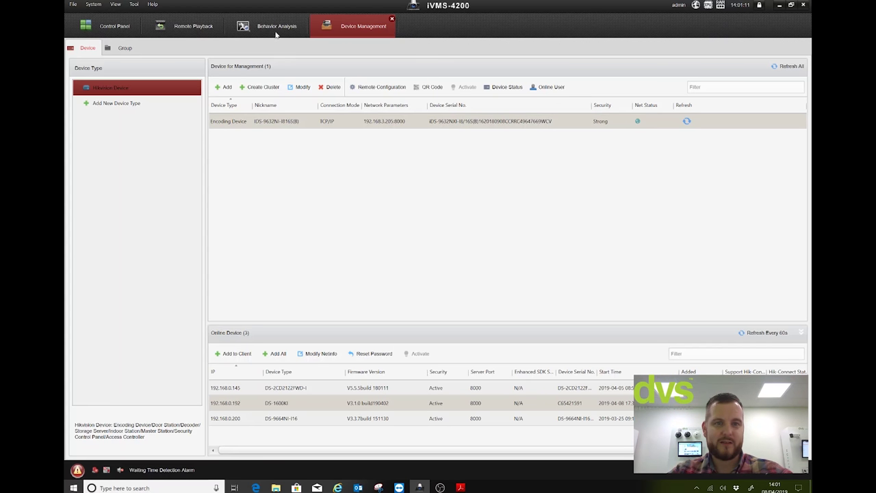
click(189, 31)
click(129, 31)
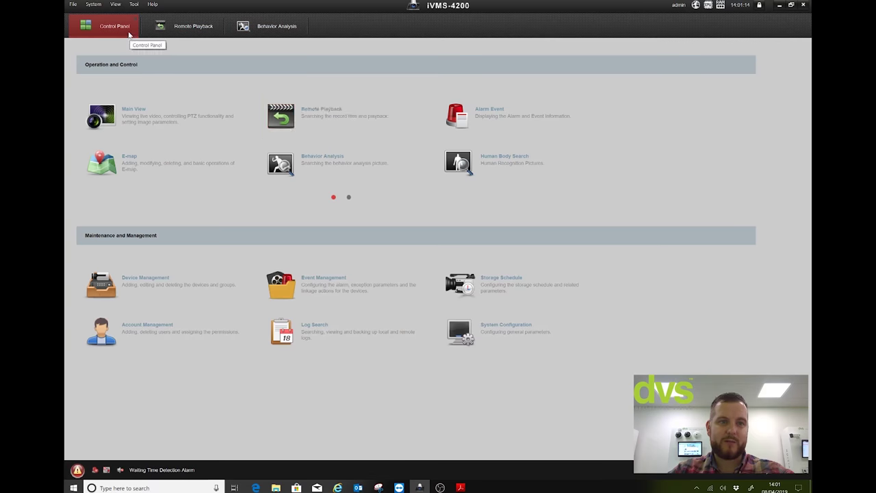
- Review which surveillance, extended and statistics modules are enabled for the Control Panel
click(349, 198)
click(330, 118)
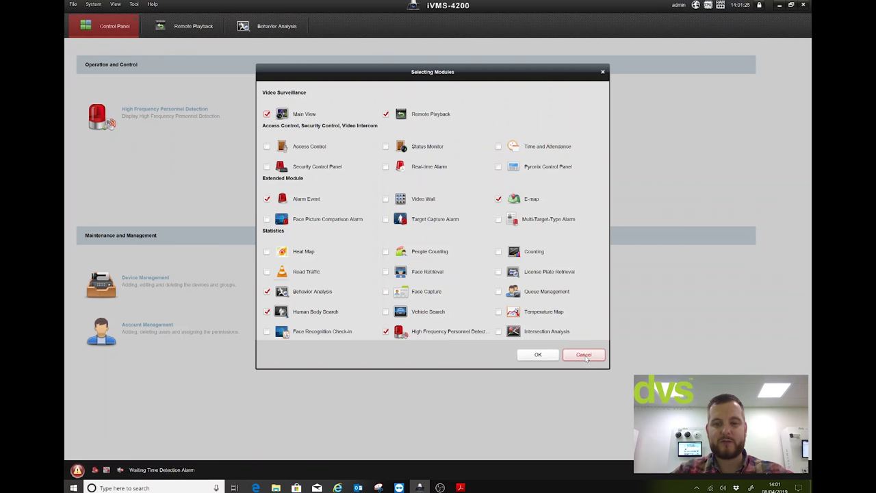
click(538, 357)
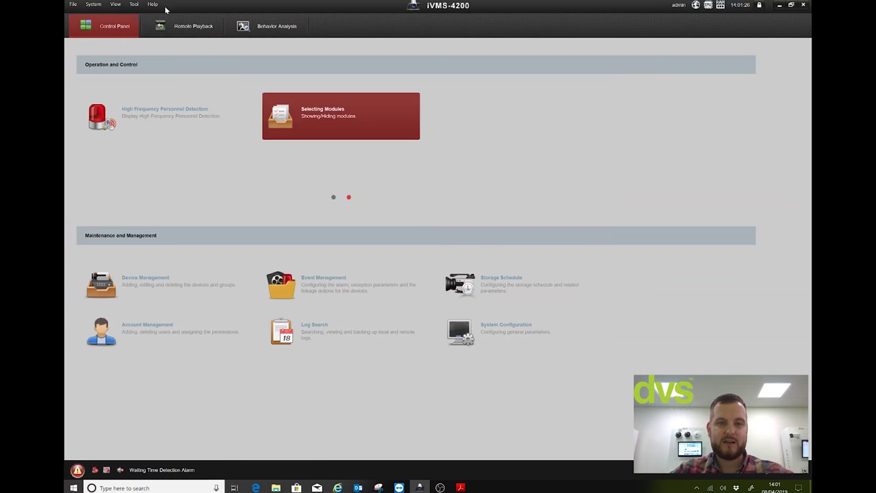
click(187, 27)
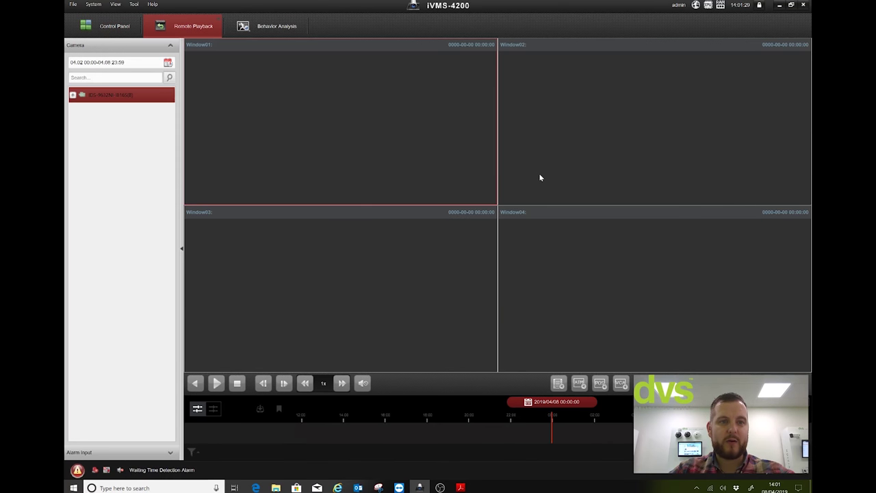
click(276, 27)
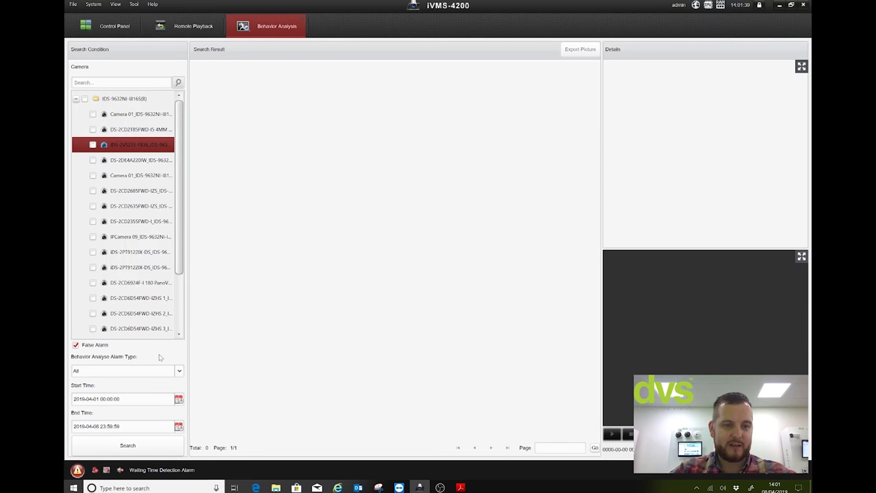
click(93, 130)
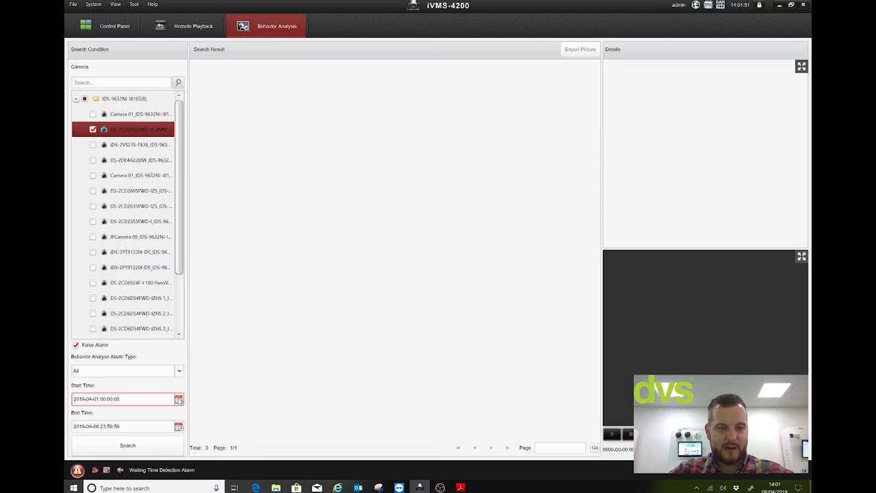
click(179, 400)
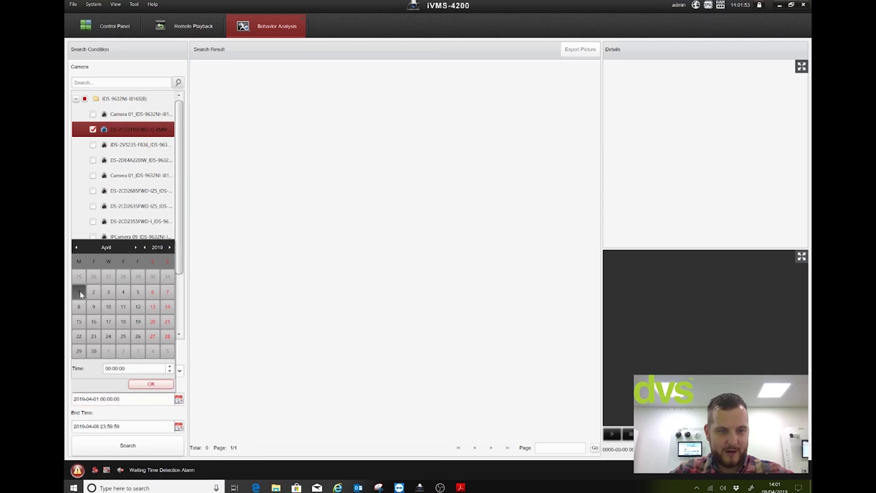
click(145, 384)
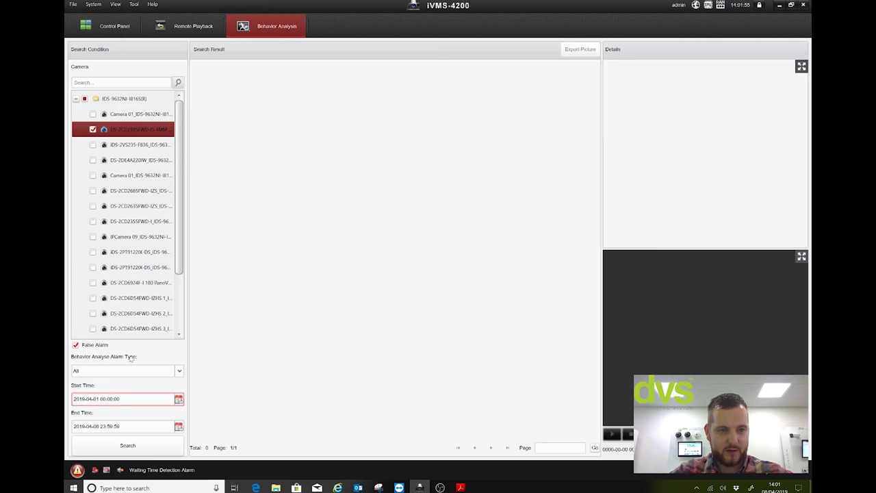
click(106, 370)
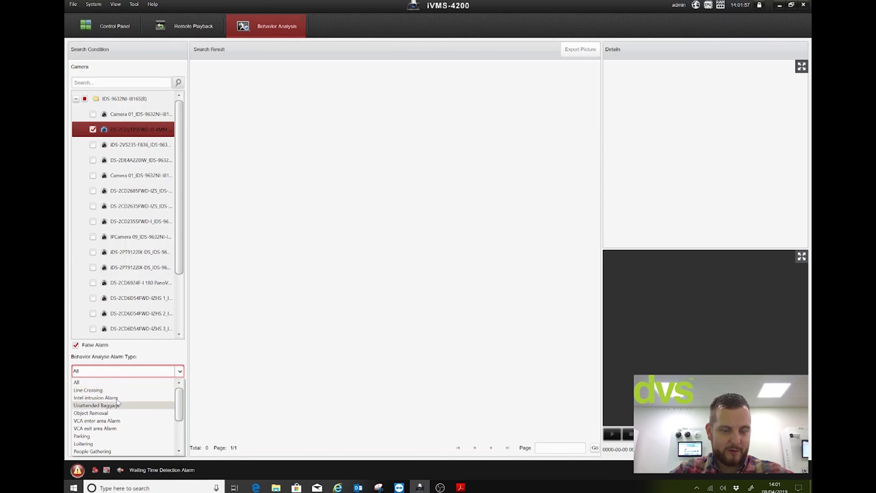
click(106, 371)
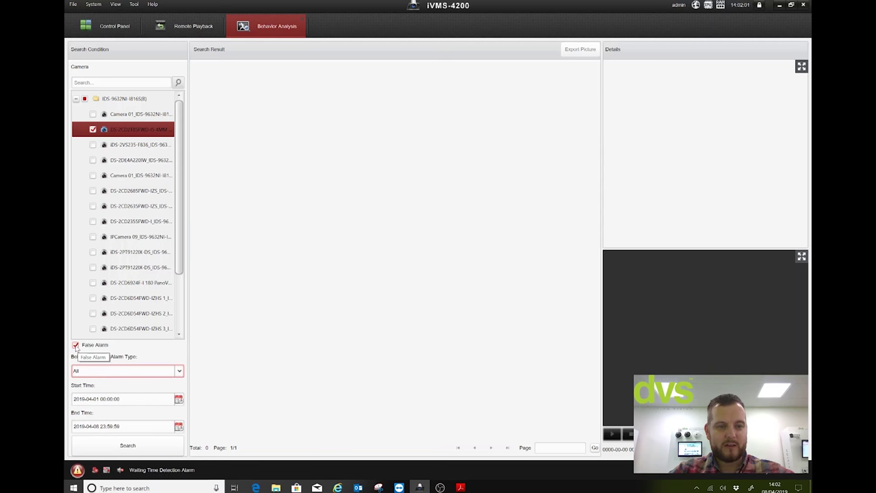
click(75, 345)
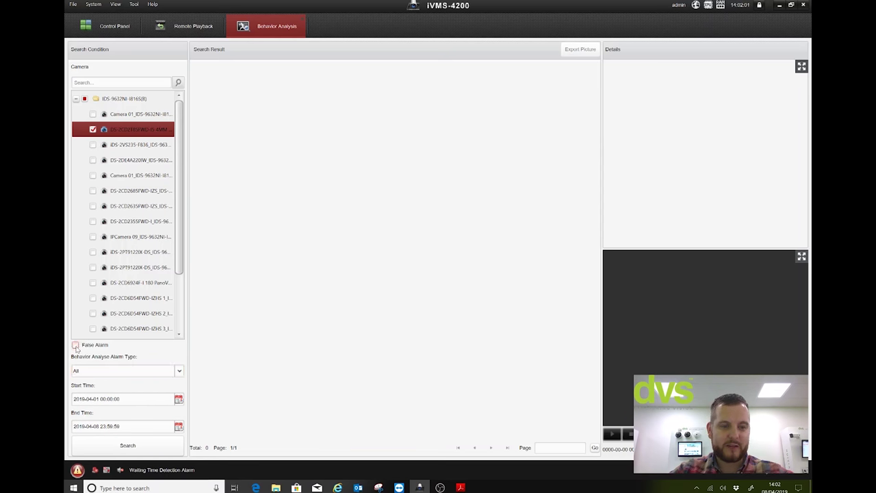
click(128, 445)
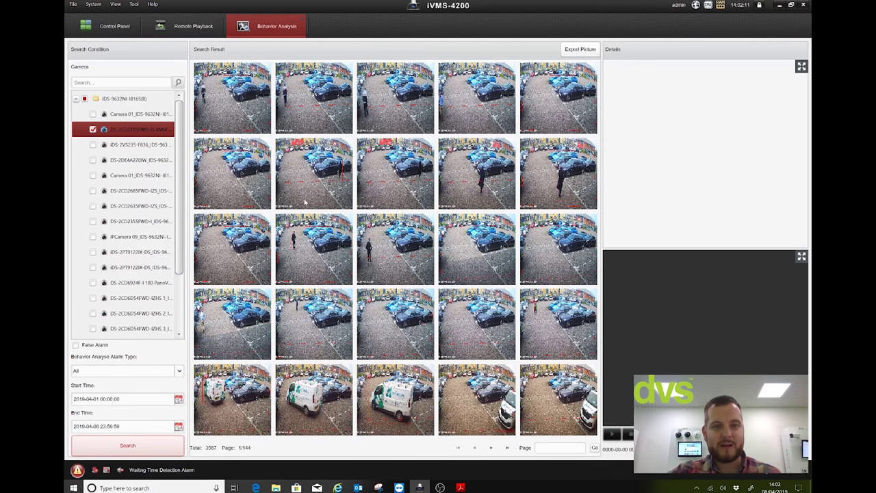
- Examine the first search result with its video clip, and inspect the last picture in the third row
click(249, 92)
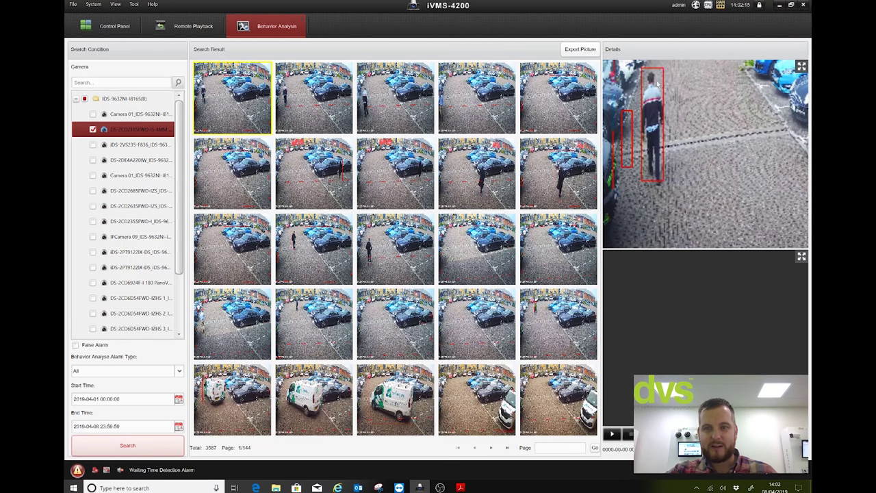
click(612, 436)
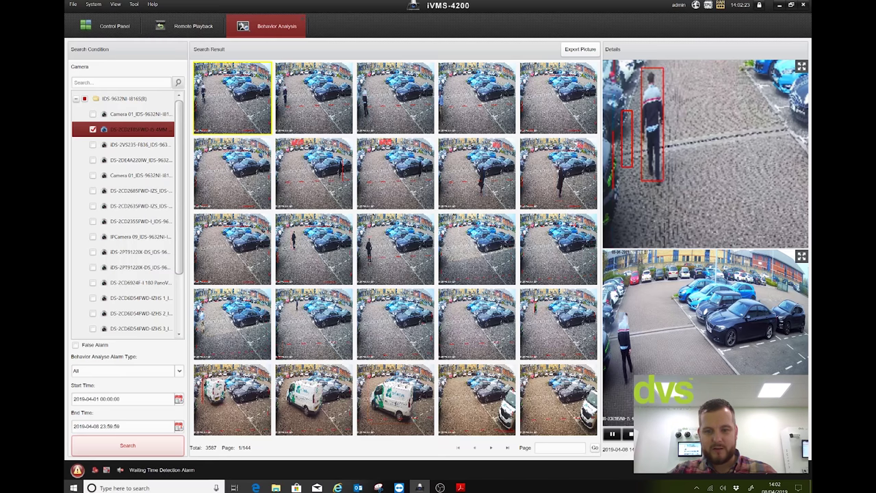
click(551, 217)
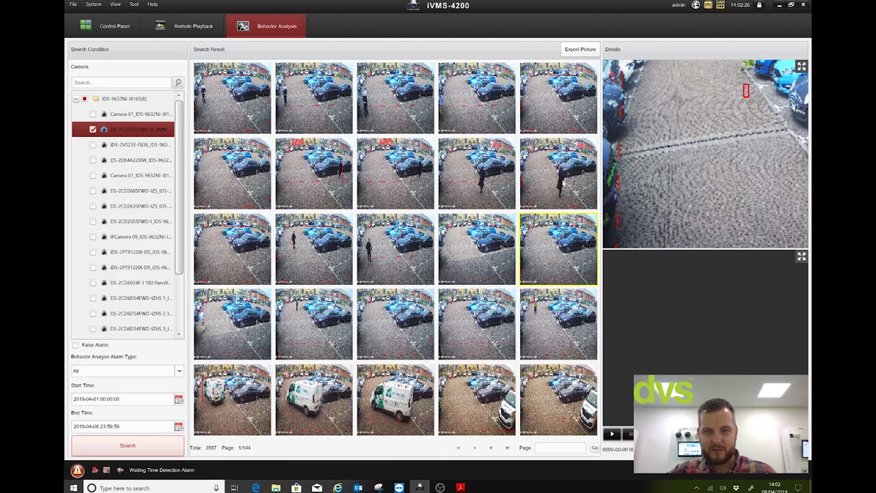
- Inspect the pictures in the second row of the search results and play the clip of the row's last picture
click(520, 199)
click(479, 189)
click(539, 197)
click(609, 433)
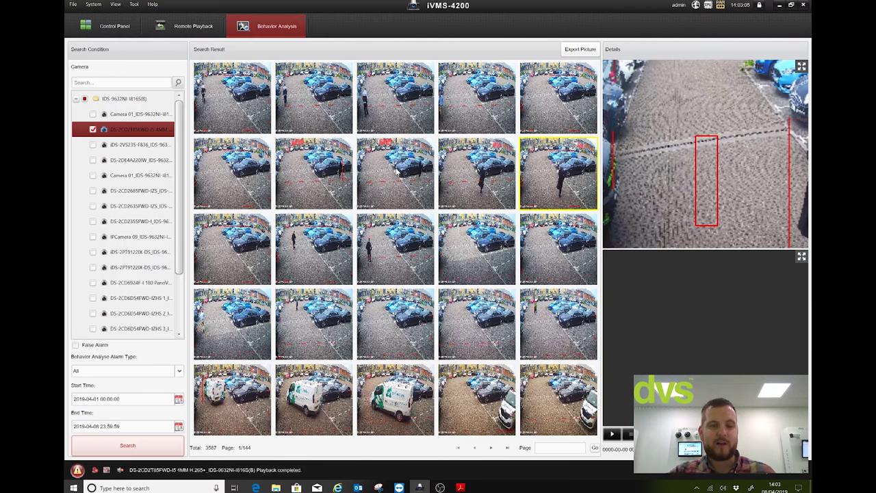
- Repeat the search for the DS-2CD2T85FWD-I5 camera with False Alarm ticked and inspect the first result
click(77, 345)
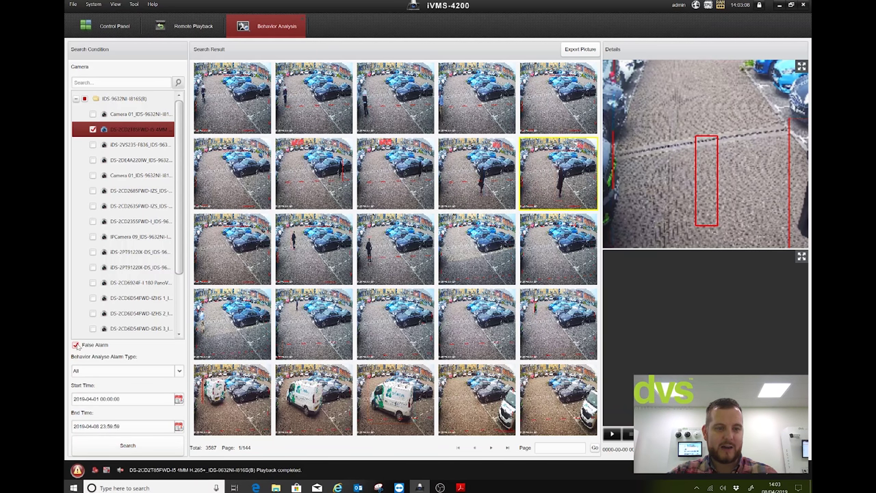
click(111, 443)
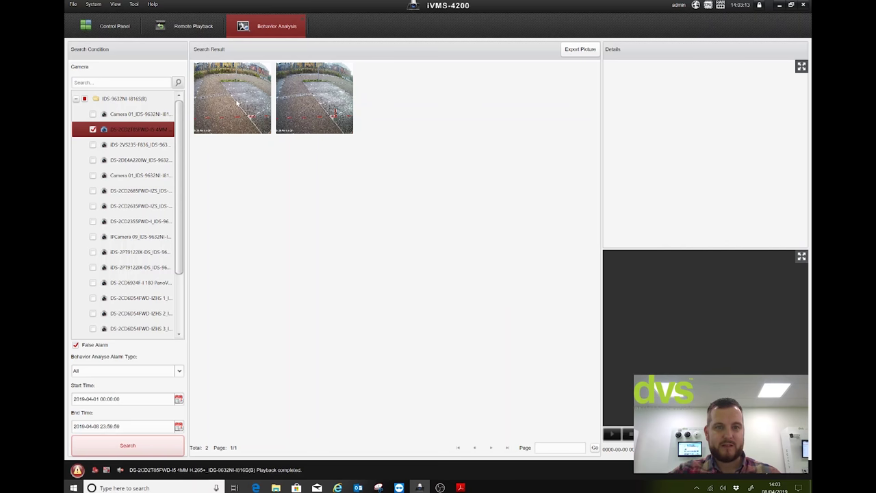
click(254, 115)
click(254, 115)
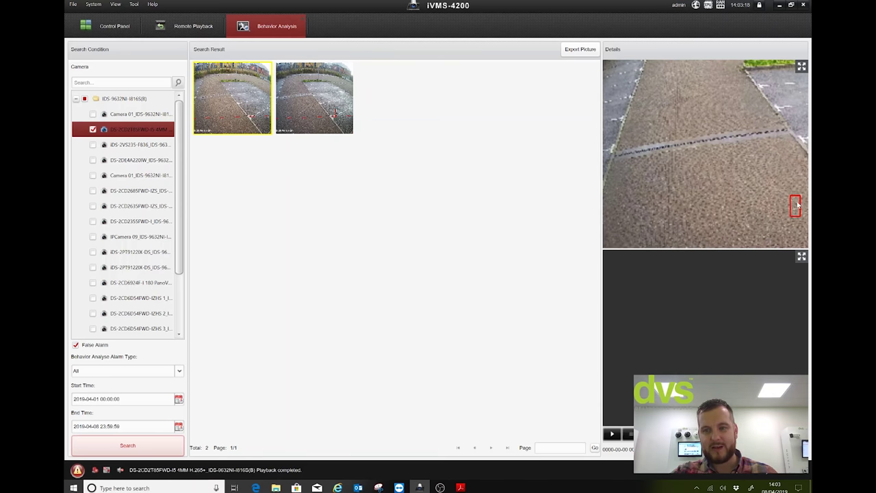
- Compare both false alarm pictures and play their video clips
click(342, 106)
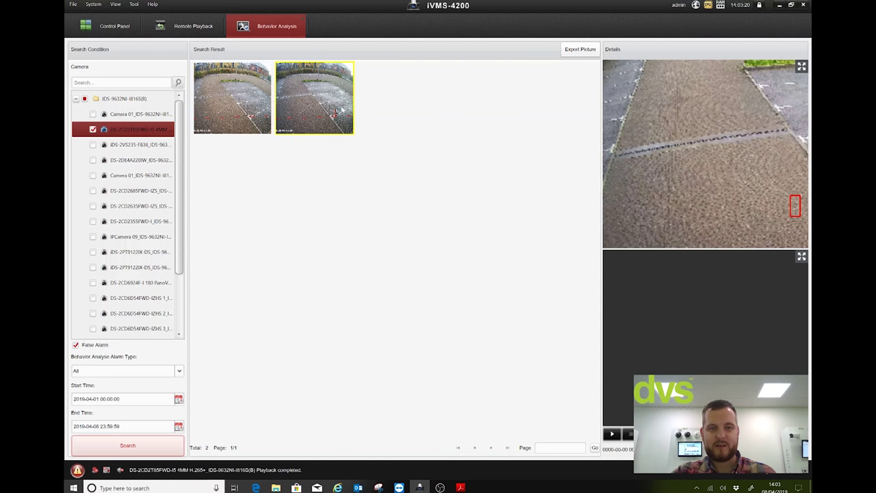
click(217, 89)
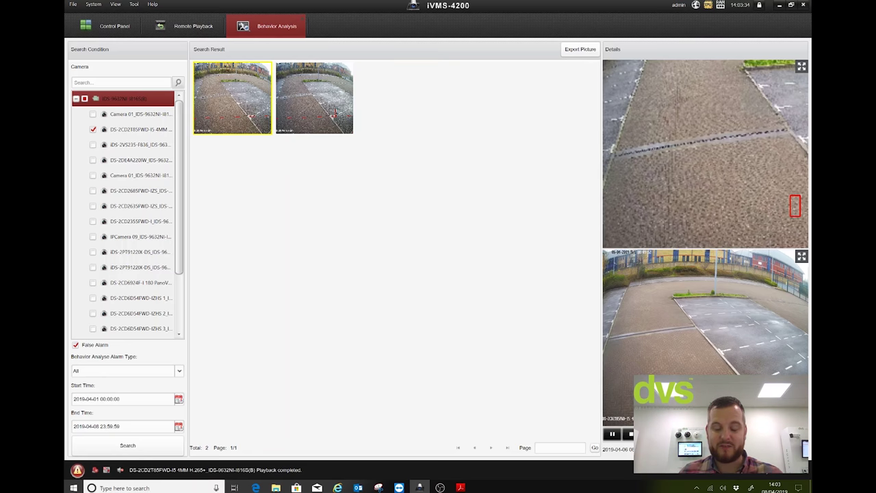
click(348, 128)
click(618, 435)
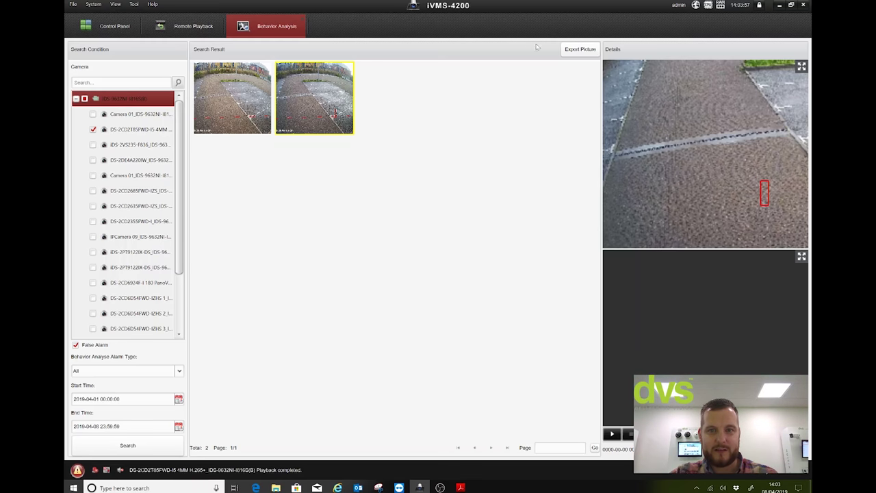
- Export the second false alarm picture to the Desktop folder
click(580, 51)
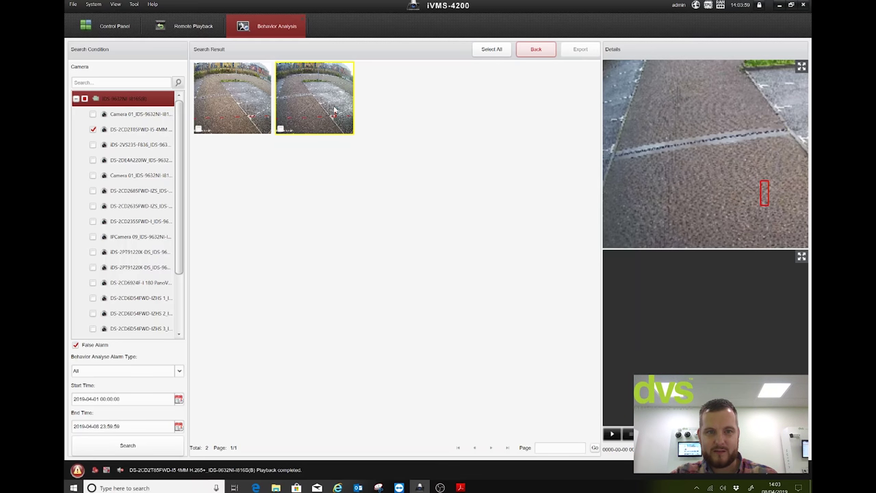
click(280, 129)
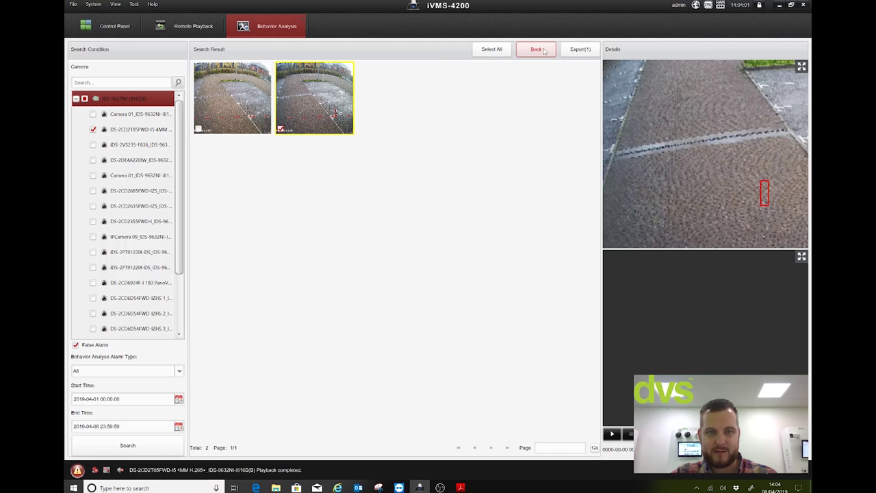
click(580, 49)
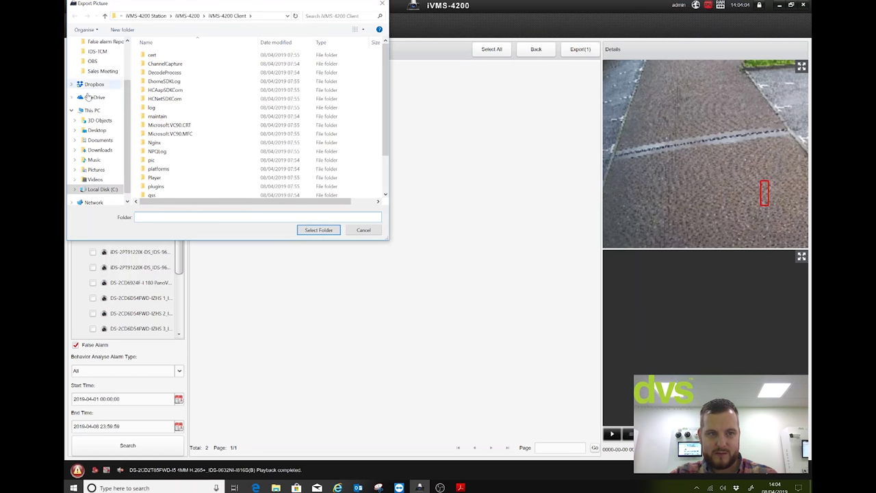
click(96, 130)
click(310, 232)
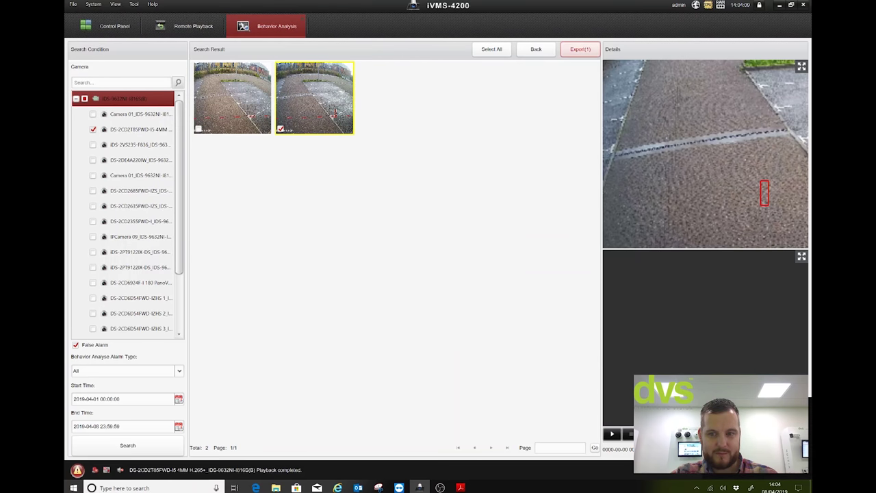
- View the exported picture from the desktop at full size, close it and return to iVMS-4200
click(780, 6)
double_click(78, 414)
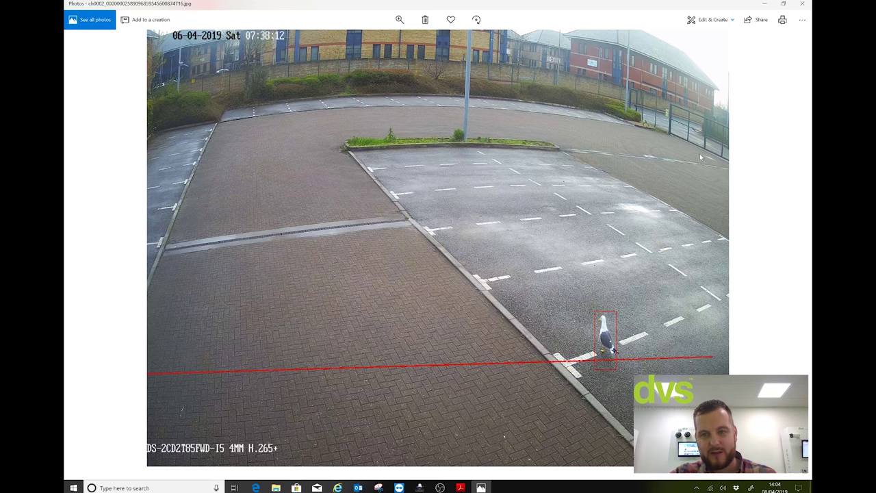
click(802, 3)
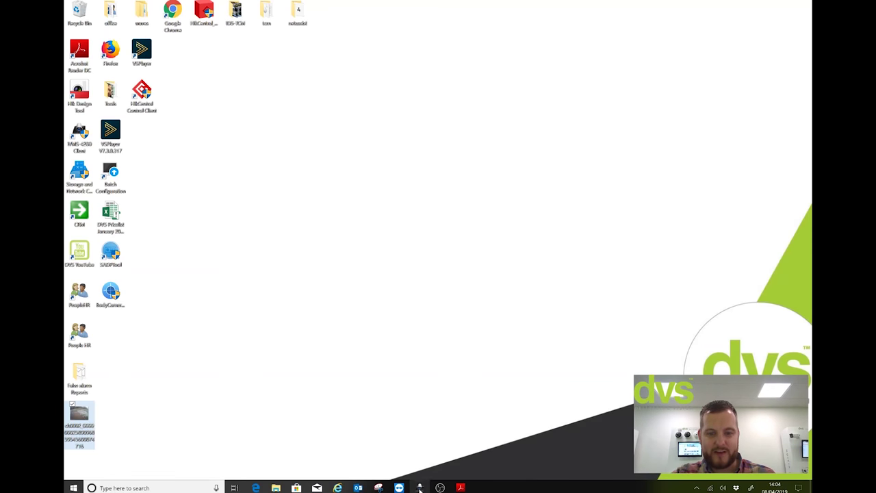
click(419, 487)
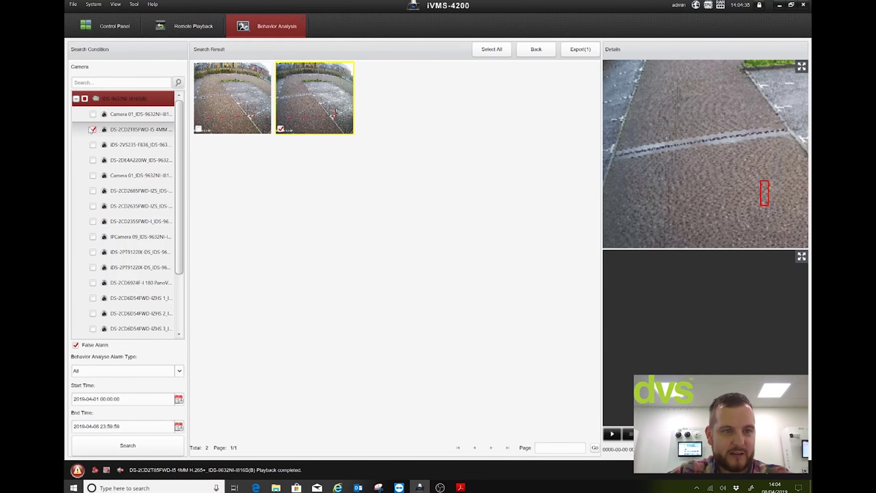
- Search for false alarms on only the DS-2CD2635FWD-IZS camera instead of the DS-2CD2T85FWD-I5
click(92, 129)
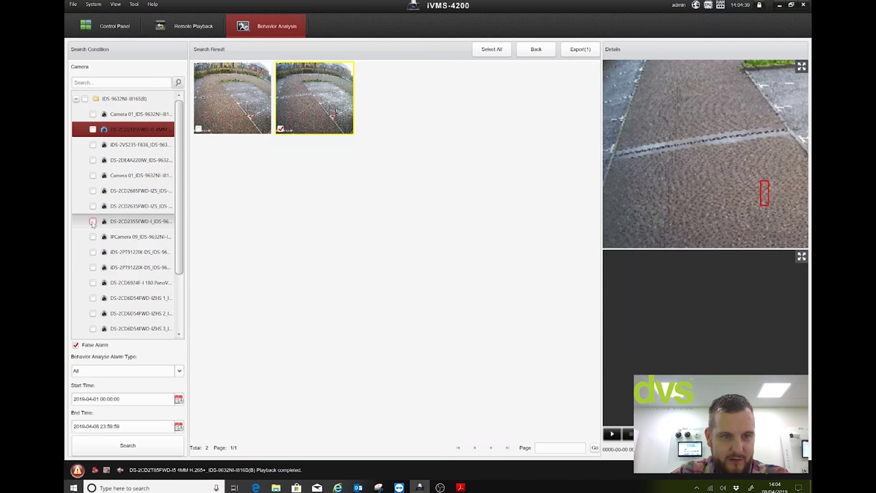
click(93, 191)
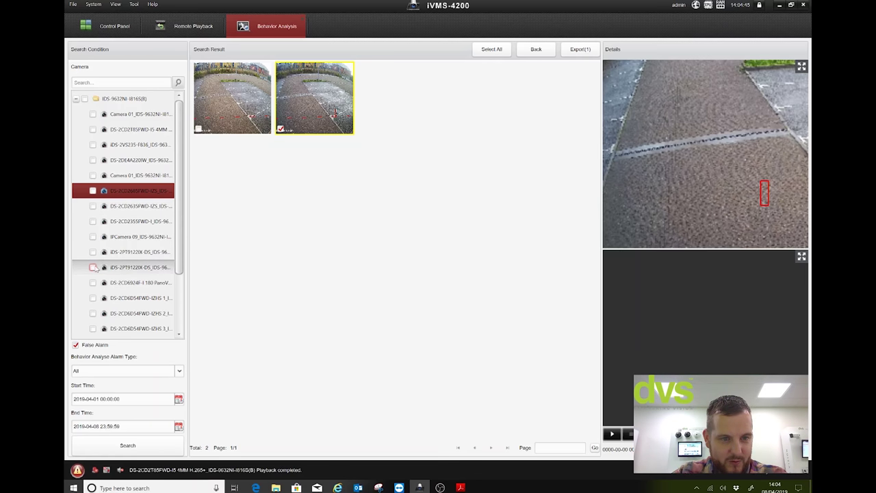
scroll(108, 271, down, 2)
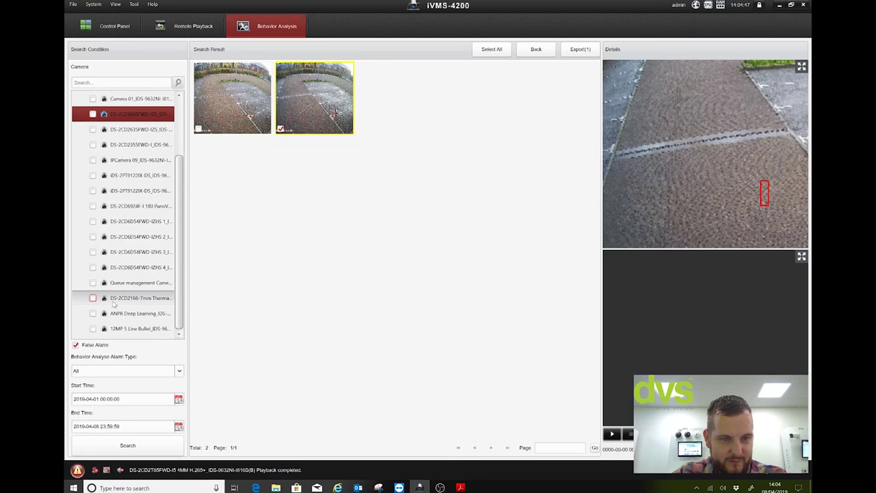
scroll(113, 289, up, 2)
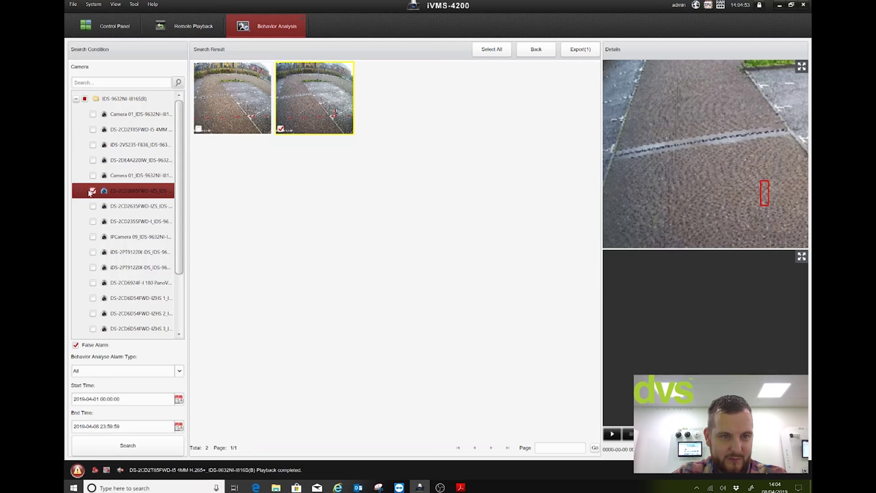
click(93, 205)
click(134, 448)
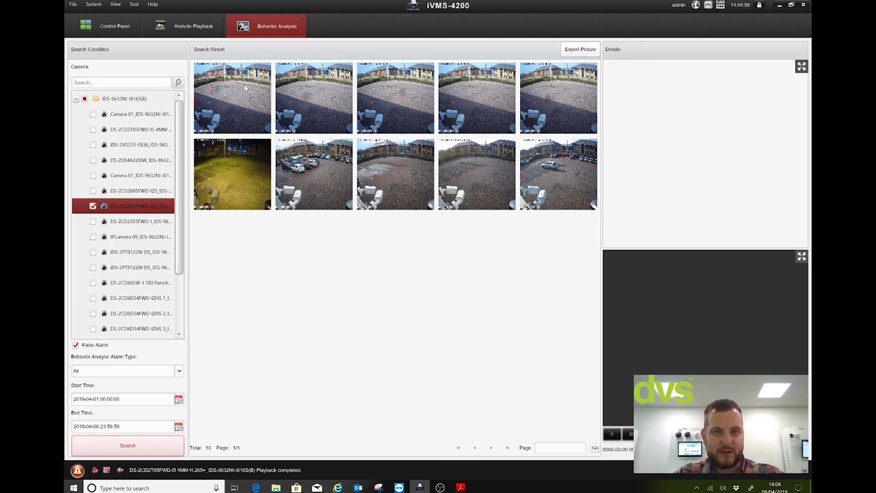
- Inspect the daytime false alarm pictures from the DS-2CD2635FWD-IZS camera across both result rows
click(245, 87)
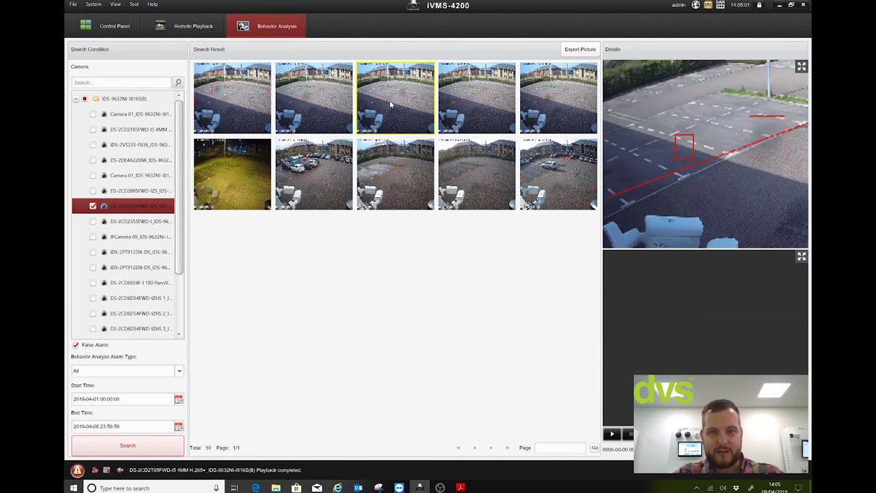
click(523, 103)
click(543, 145)
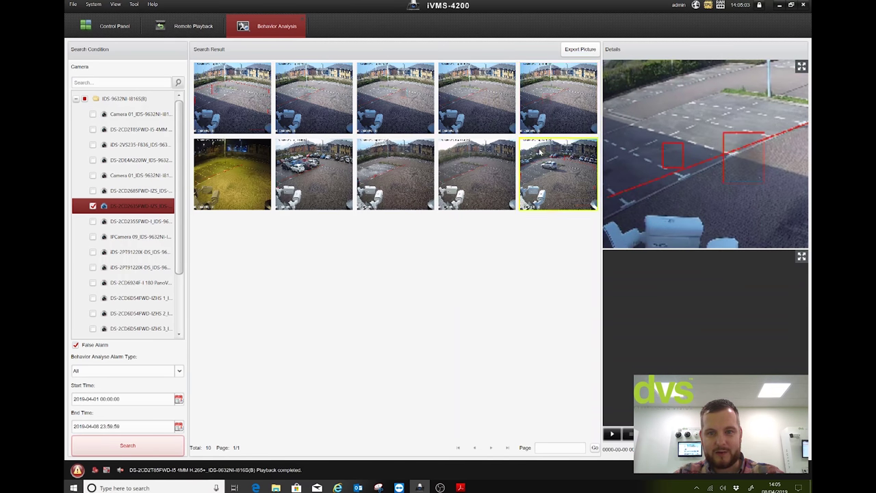
click(502, 159)
click(428, 159)
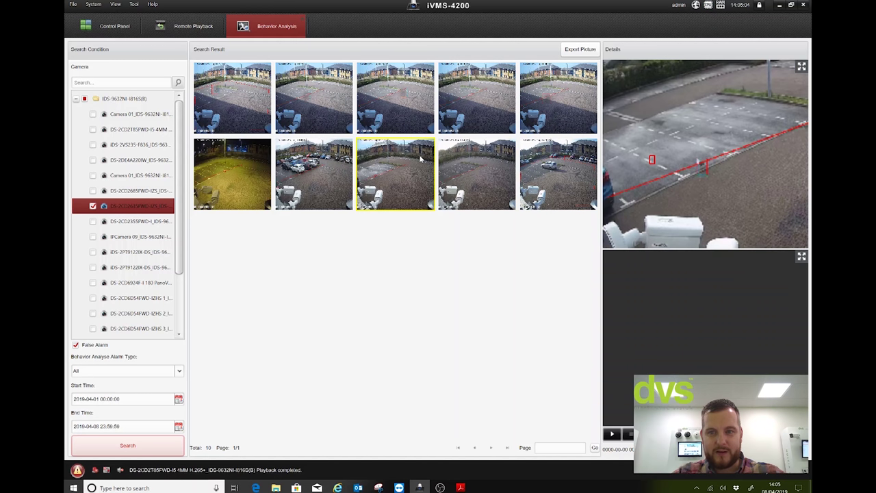
click(476, 160)
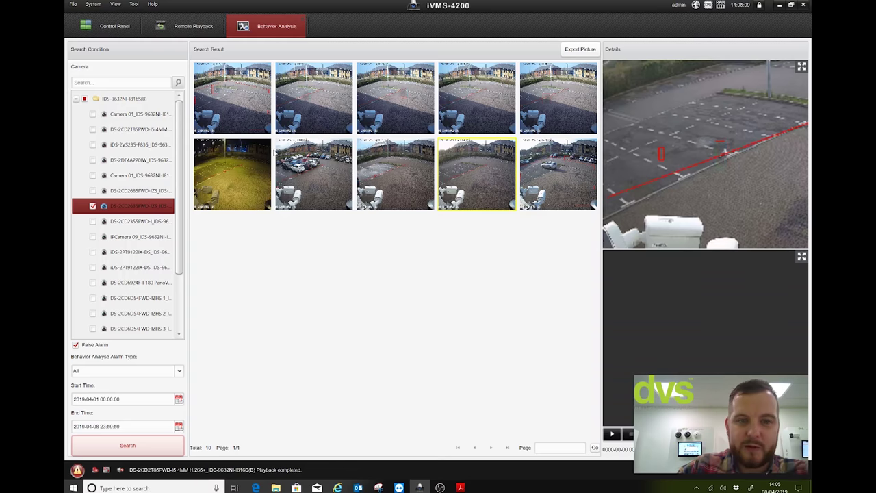
- Examine the night-time false alarm picture, play its clip enlarged and restore the normal view
click(267, 165)
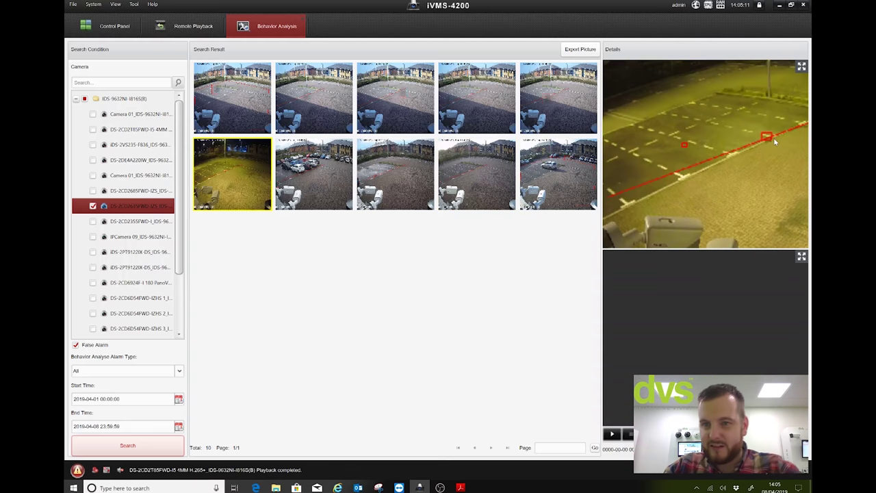
click(612, 434)
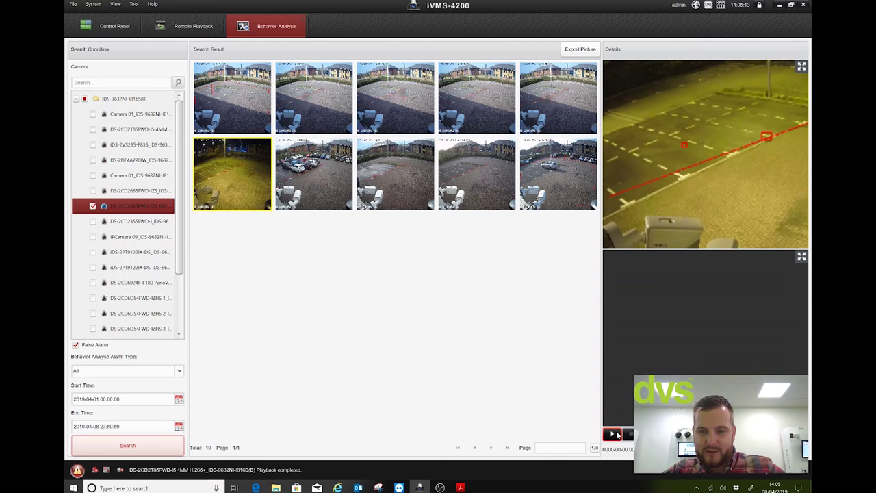
double_click(791, 270)
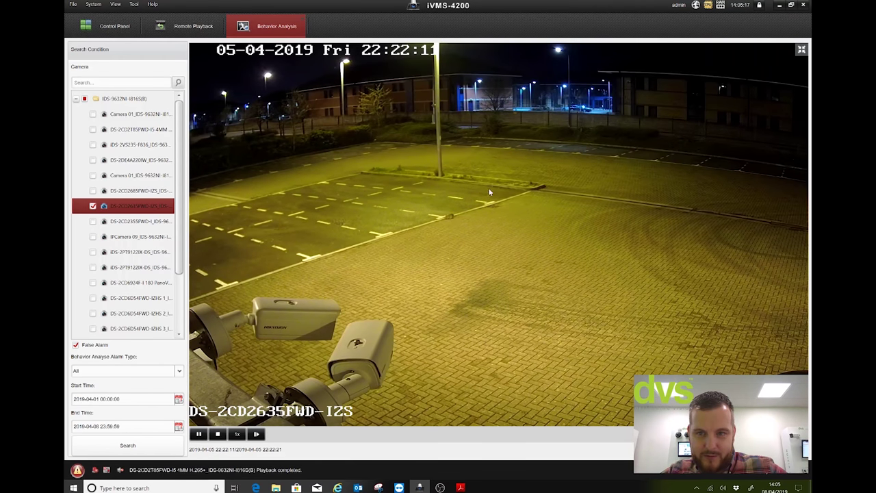
click(800, 51)
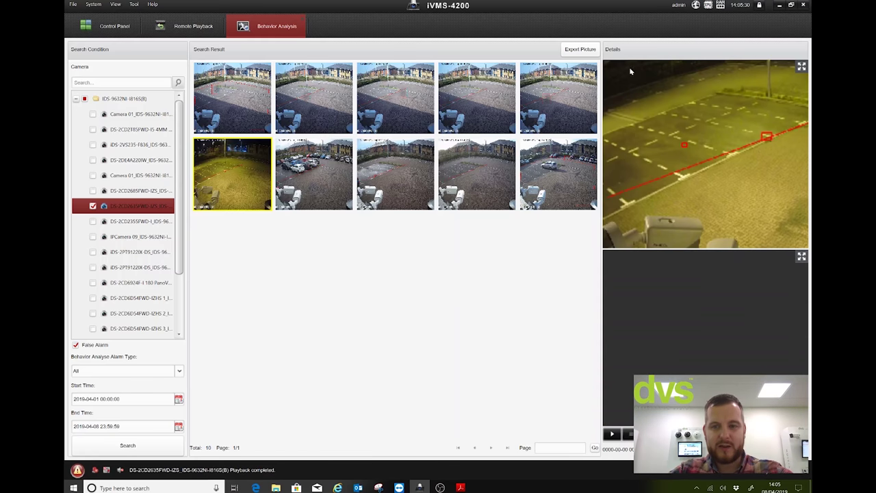
- Search for false alarms on only the DS-2DE4A220IW camera
click(93, 205)
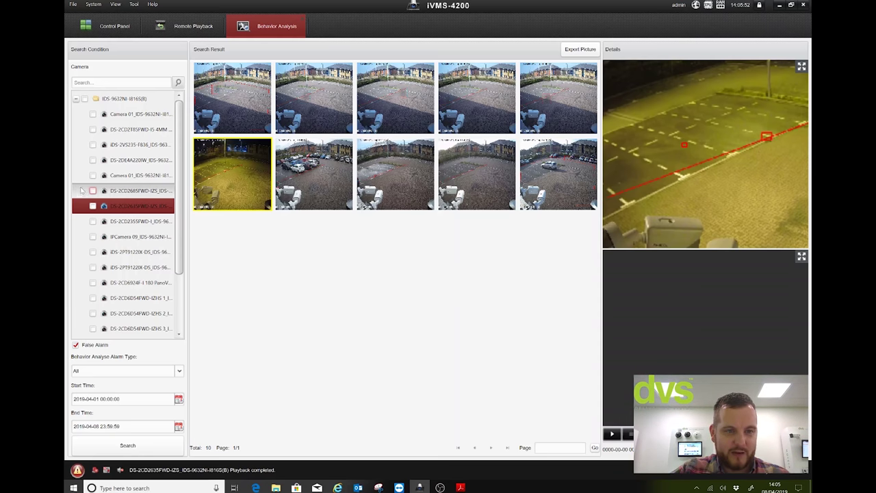
click(93, 159)
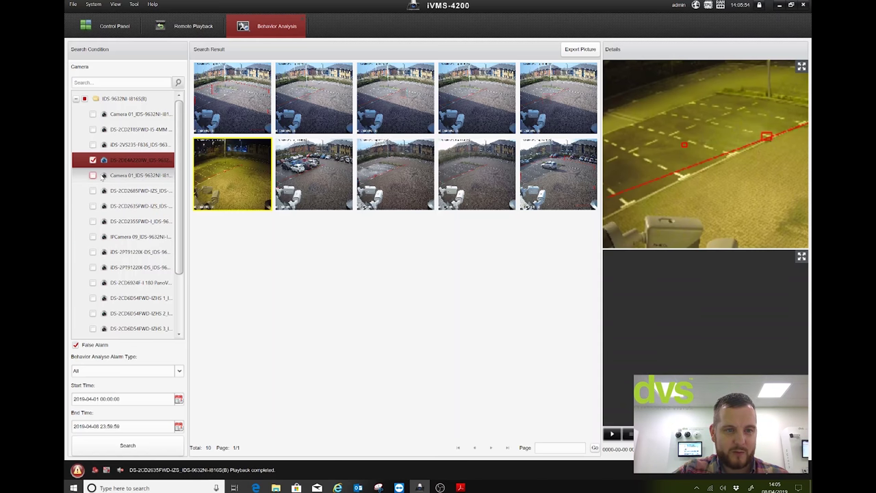
click(119, 443)
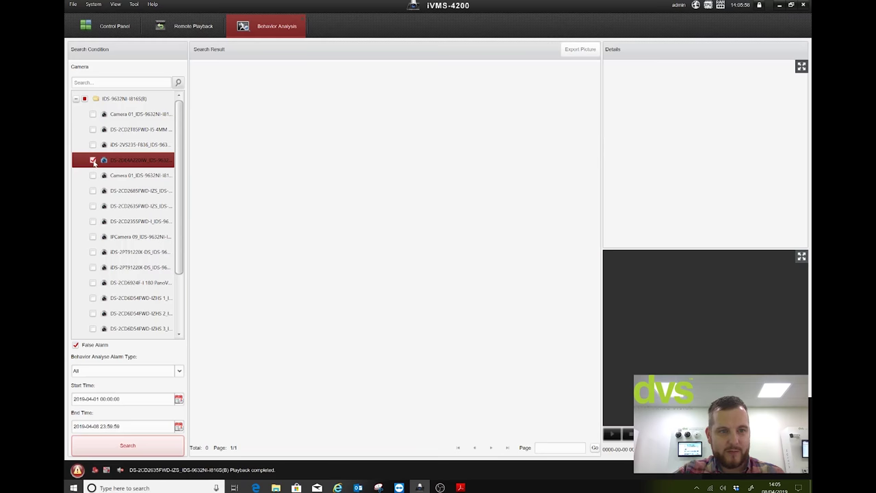
- Search for false alarms on only the DS-2CD6D54FWD-IZHS 2 camera
click(93, 161)
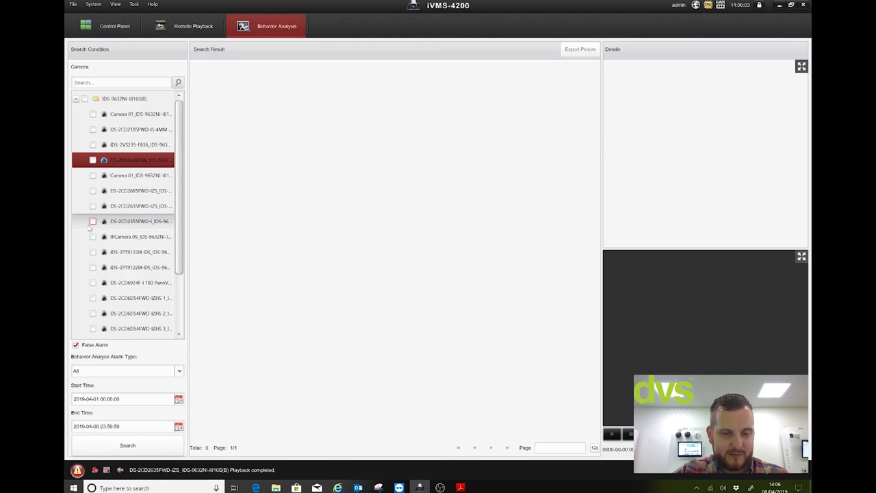
click(93, 313)
click(122, 444)
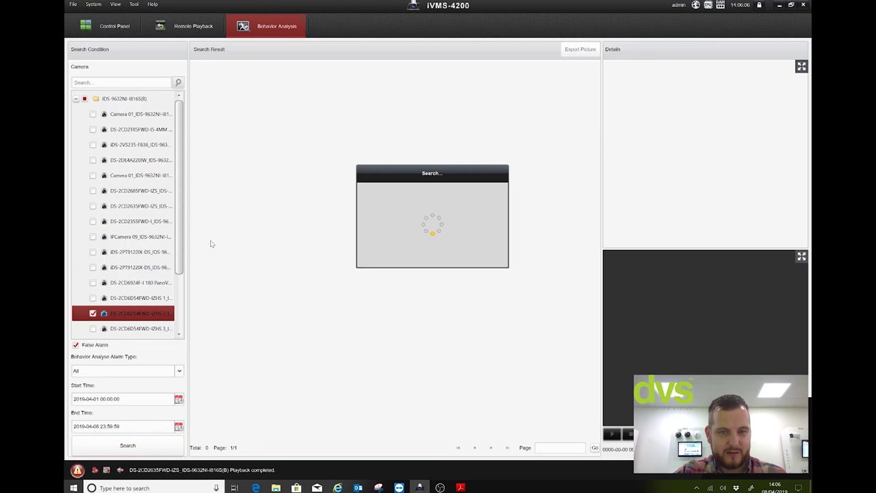
- Switch the false alarm search to only the DS-2CD6D54FWD-IZHS 3 camera and run it
scroll(102, 274, down, 1)
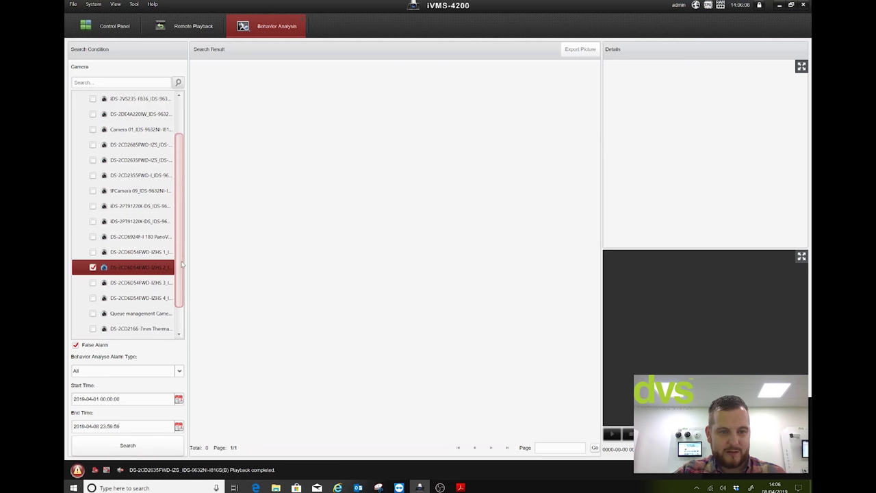
click(96, 284)
click(93, 267)
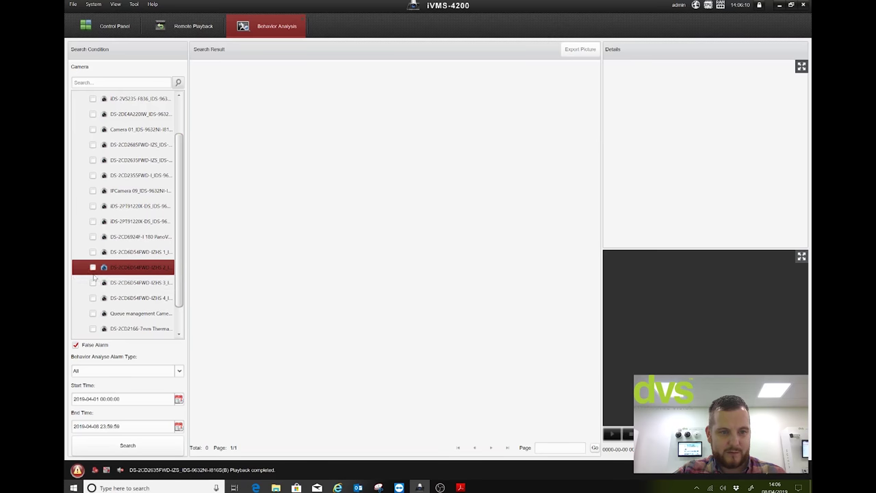
click(93, 283)
click(123, 445)
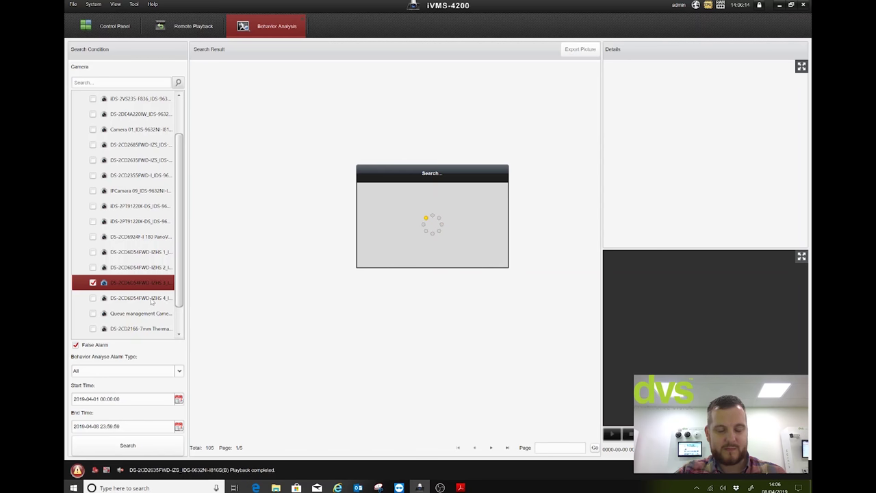
- Examine the van picture and several empty-yard false alarm pictures from the DS-2CD6D54FWD-IZHS 3 camera in enlarged detail
click(469, 110)
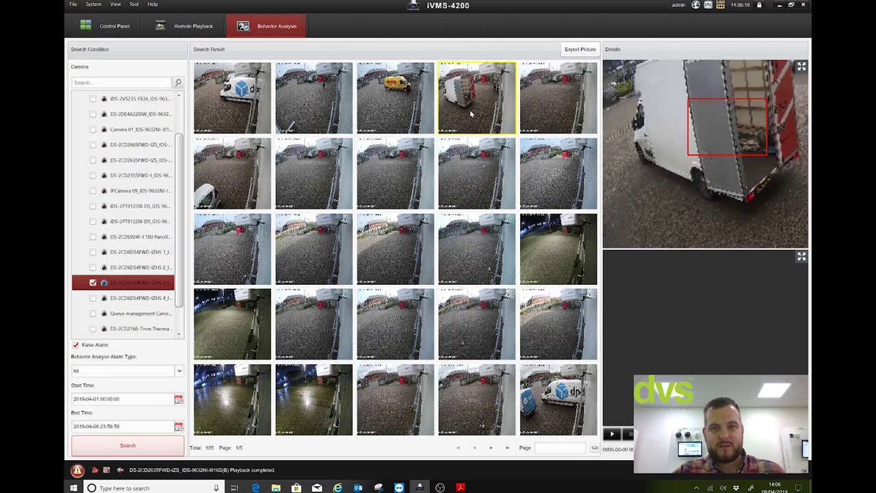
click(556, 98)
click(568, 174)
click(488, 171)
click(416, 173)
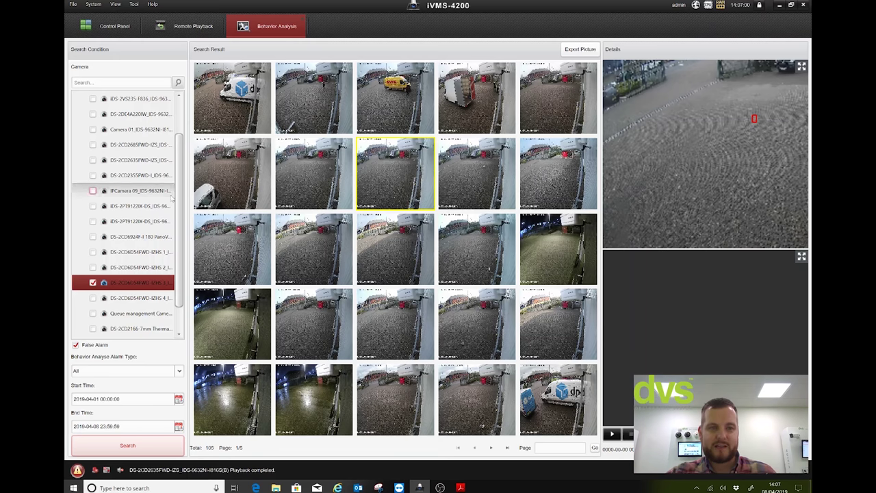
- Switch to the desktop's False alarm Reports folder and read the first misinfo filter report e-mail
click(780, 6)
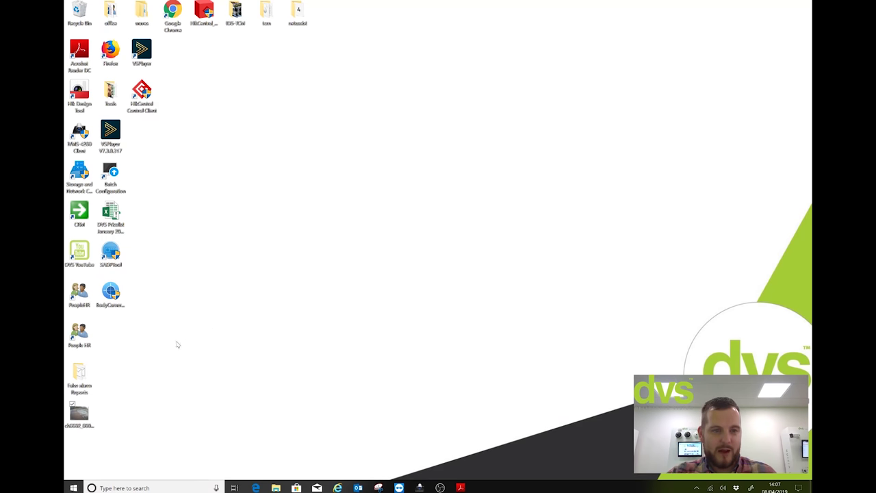
click(81, 373)
double_click(80, 373)
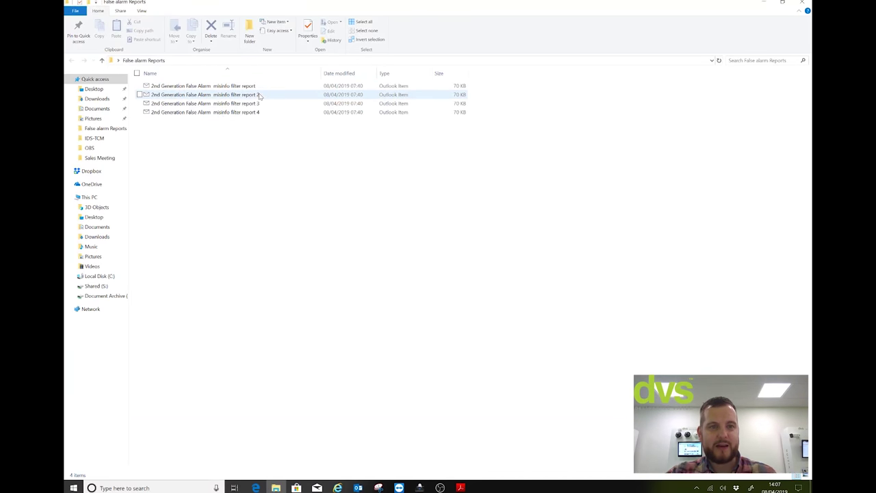
click(257, 86)
click(257, 86)
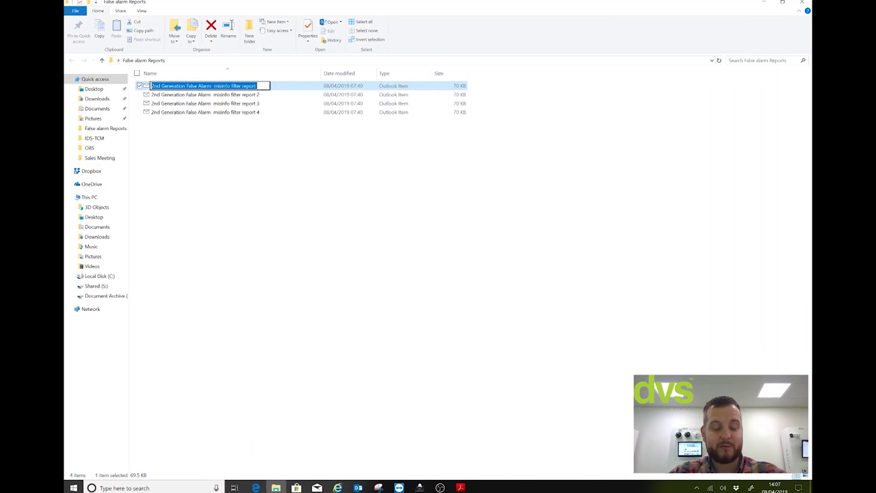
key(Return)
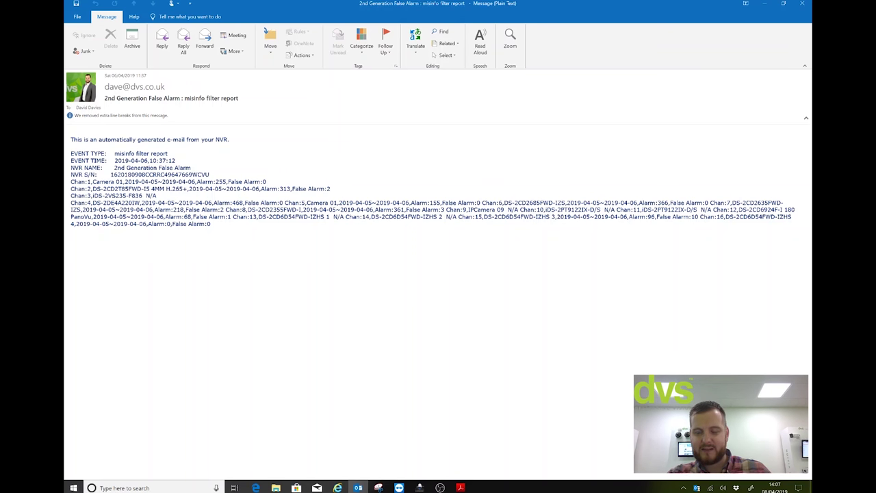
- Close the first report, read misinfo filter report 2 and close it as well
click(802, 6)
click(235, 93)
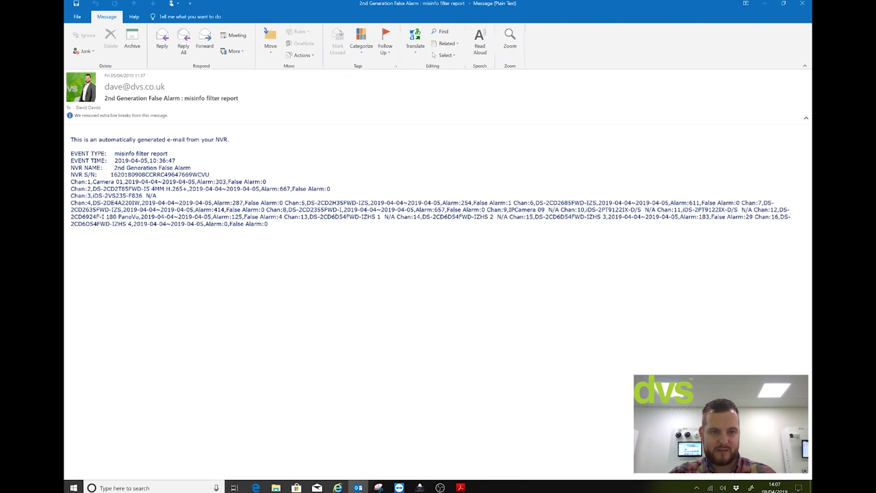
click(801, 5)
click(801, 5)
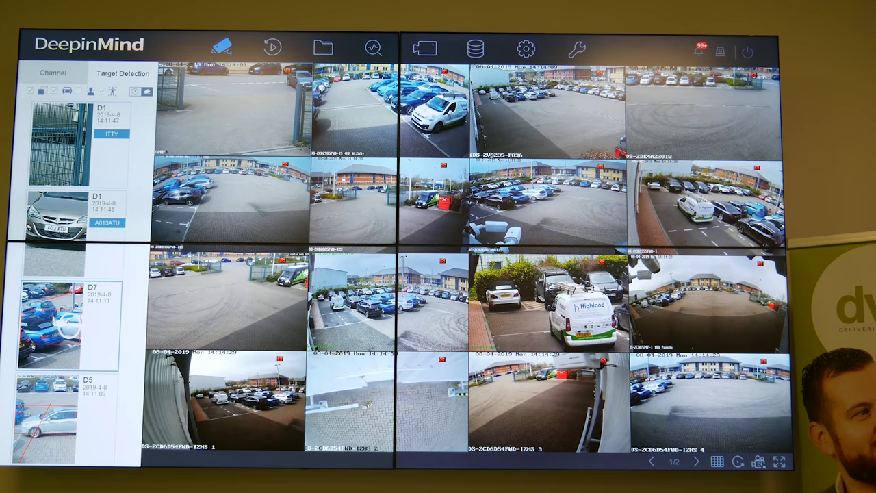
- Switch to the DeepinMind recorder, play the D7 target detection clip from 14:11:11 and return to live view
click(106, 292)
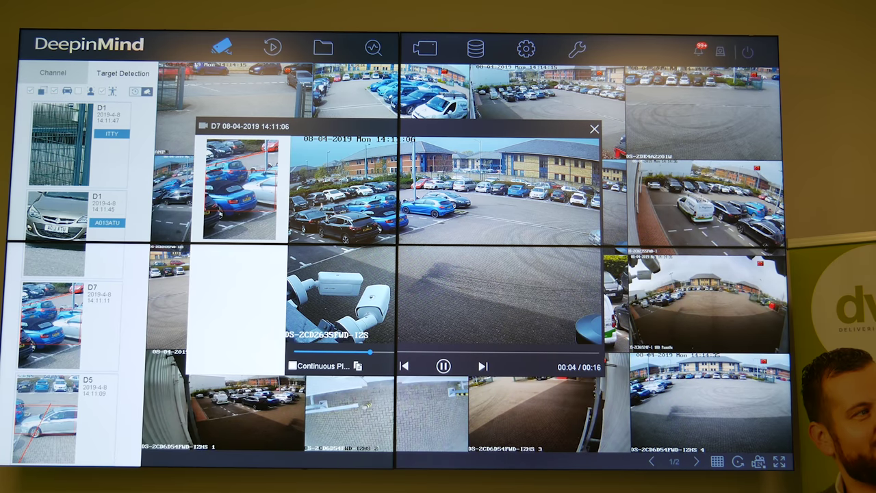
key(Escape)
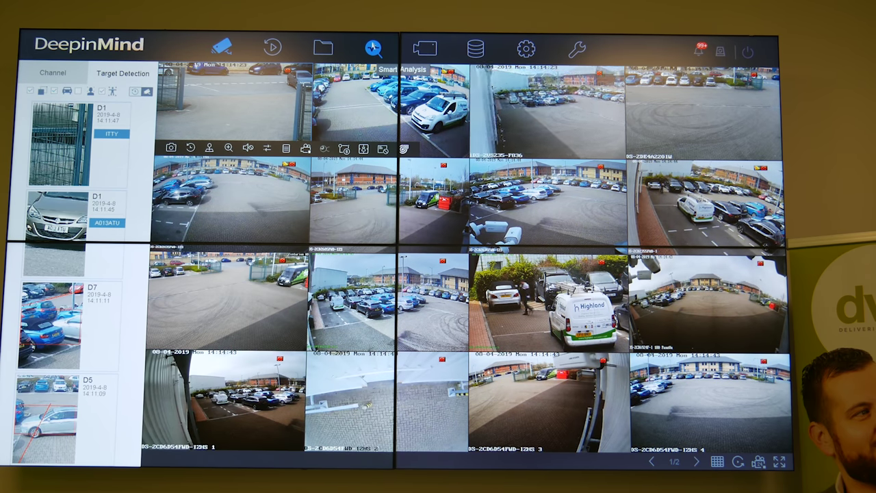
- Look over the recorder's engine configuration, Smart Search human body detection options and IP camera list
click(375, 48)
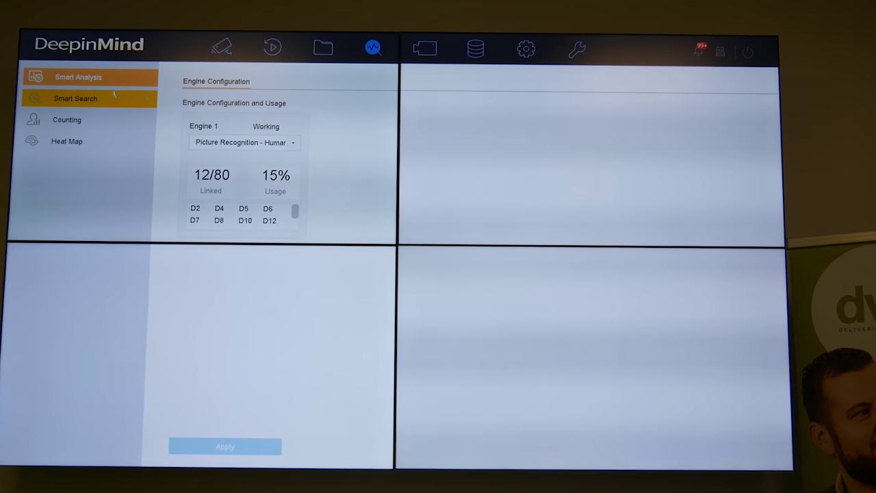
click(104, 100)
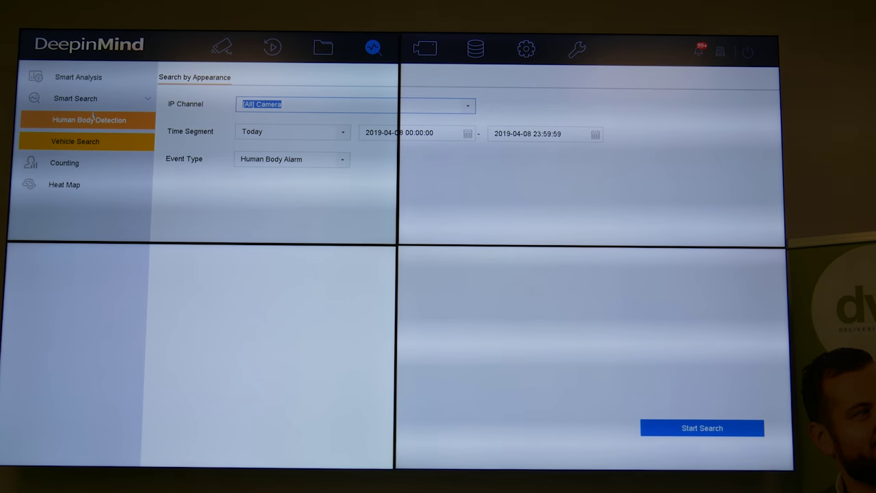
click(424, 48)
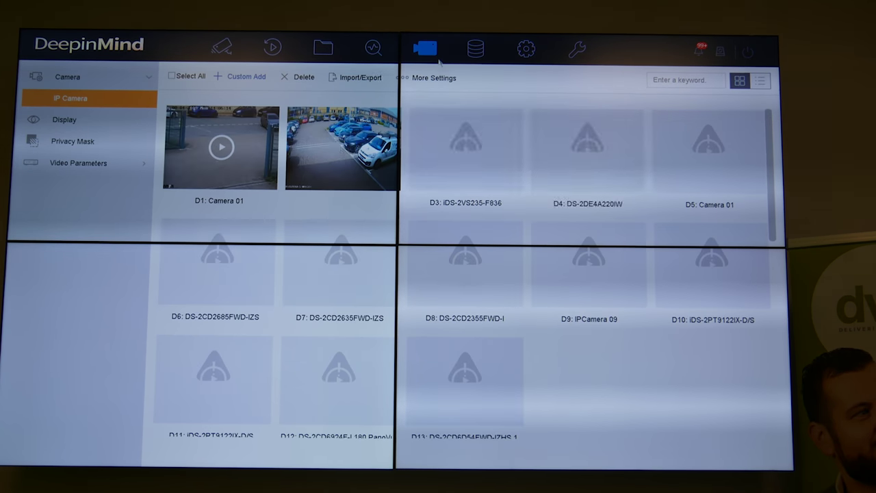
- Open the recorder's smart event settings for camera D2, DS-2CD2T85FWD-I5 4MM H.265+
click(525, 47)
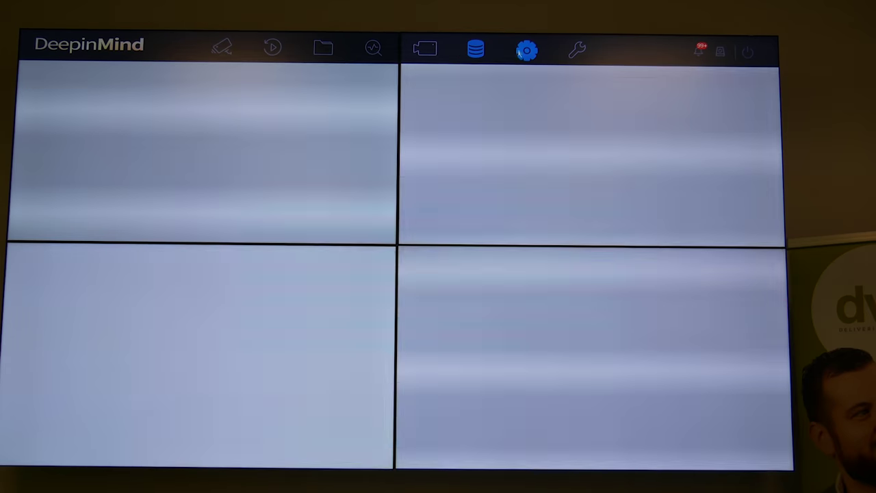
click(61, 141)
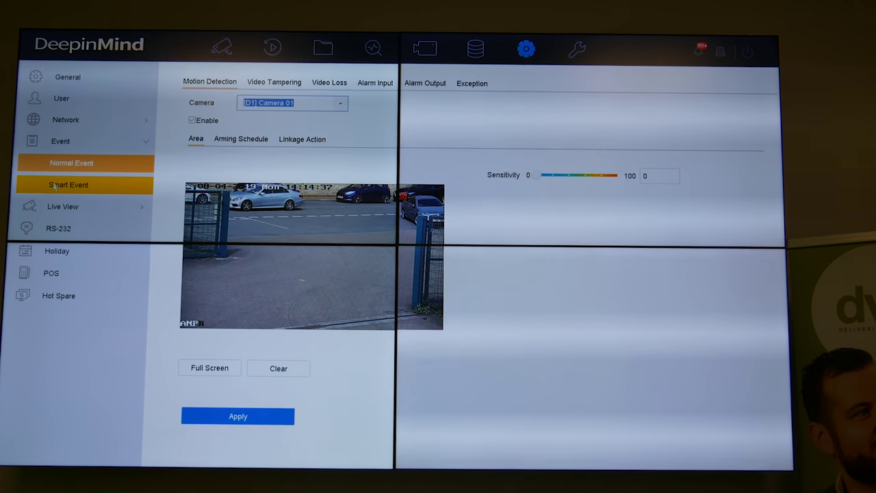
click(110, 186)
click(314, 76)
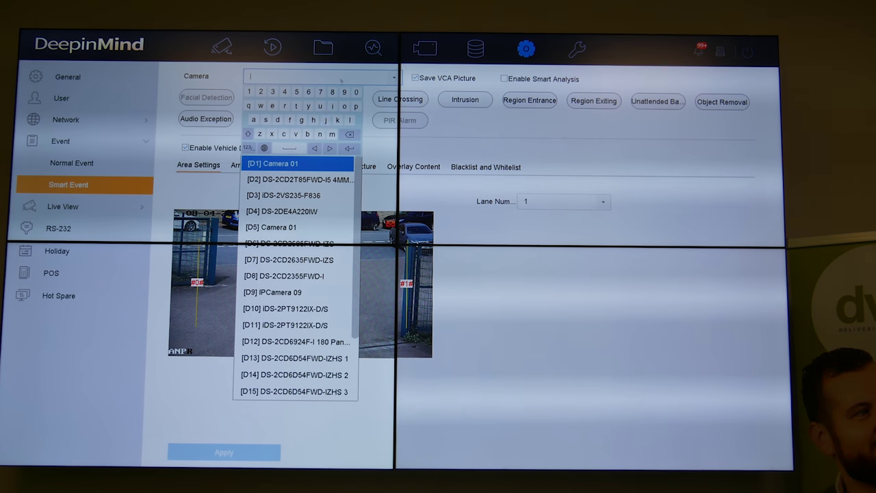
click(300, 179)
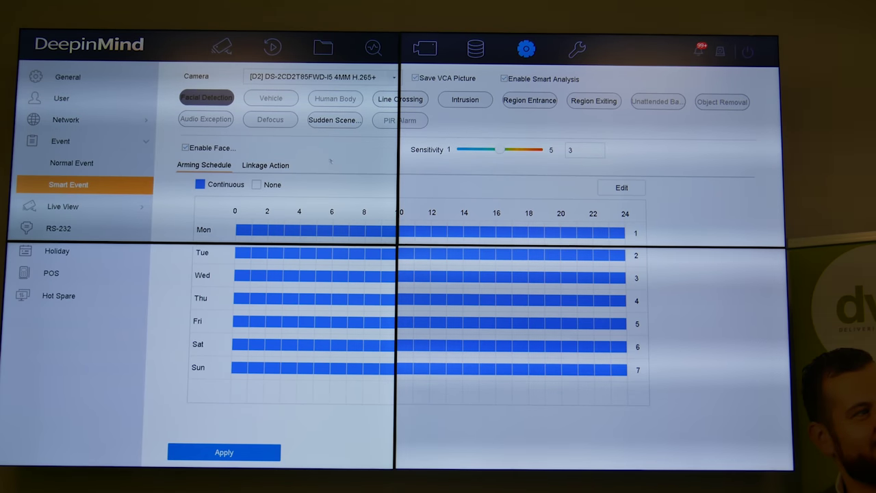